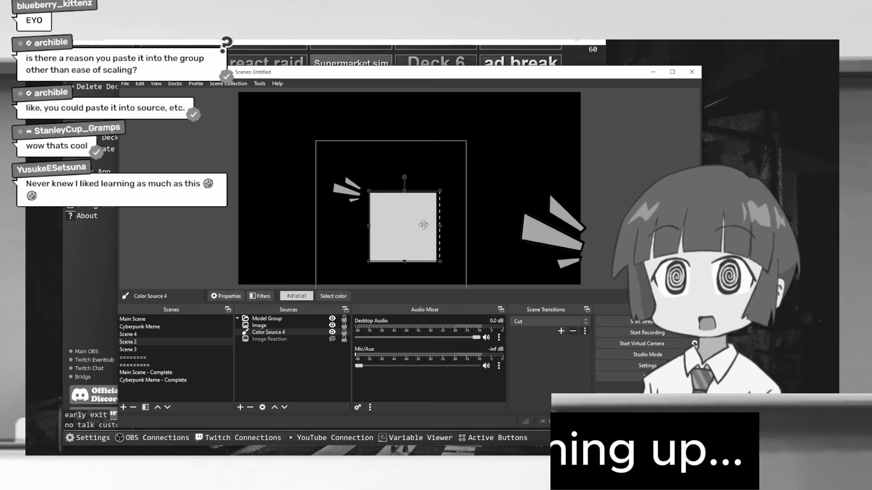
{"action": "left_click", "coordinate": [332, 325]}
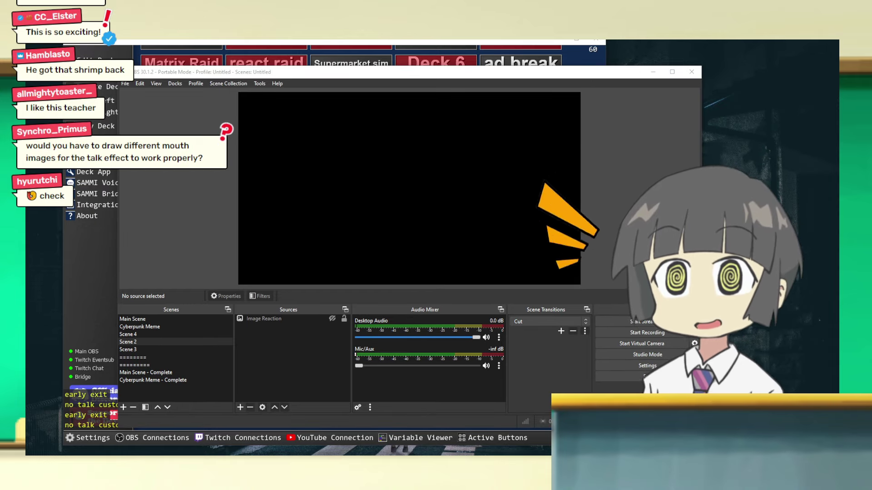
- Look through the OBS forum resource pages for the Image Reaction and Scale To Sound plugins
{"action": "left_click_drag", "start_coordinate": [373, 240], "coordinate": [321, 91]}
{"action": "left_click_drag", "start_coordinate": [406, 93], "coordinate": [396, 85]}
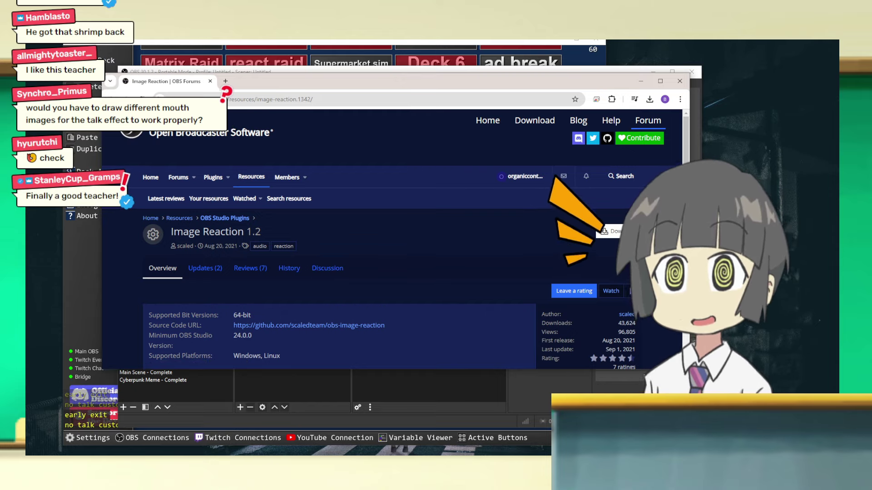
{"action": "left_click_drag", "start_coordinate": [225, 145], "coordinate": [298, 86]}
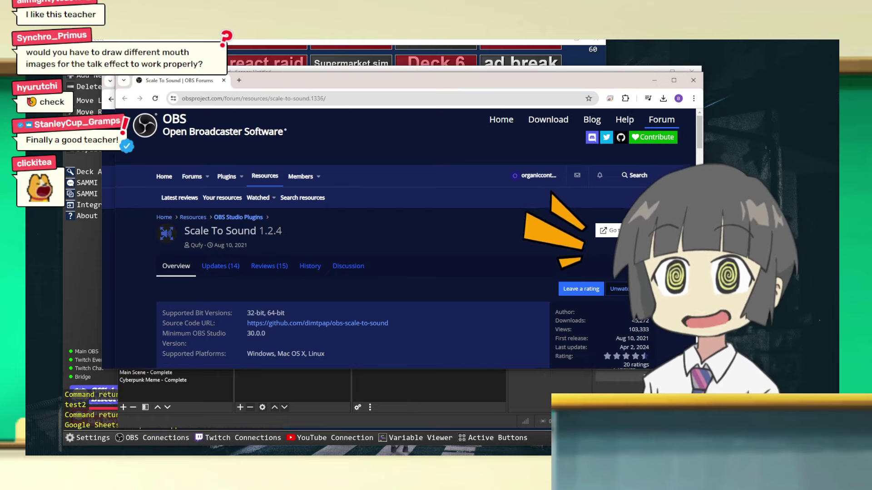
{"action": "key", "text": "alt+Tab"}
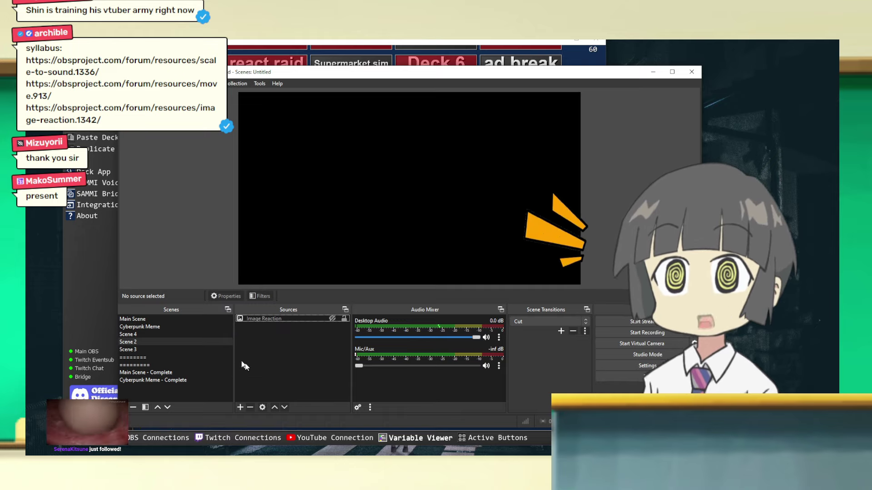
{"action": "right_click", "coordinate": [258, 341]}
{"action": "mouse_move", "coordinate": [268, 353]}
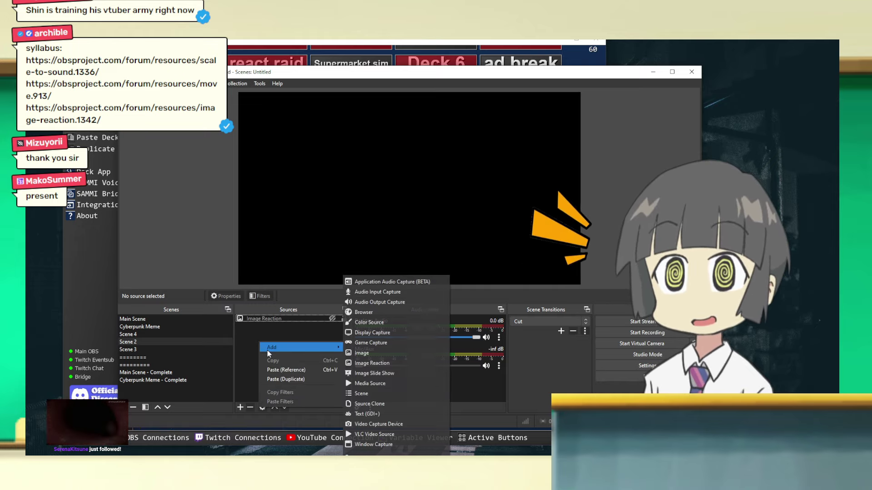
{"action": "left_click", "coordinate": [370, 363]}
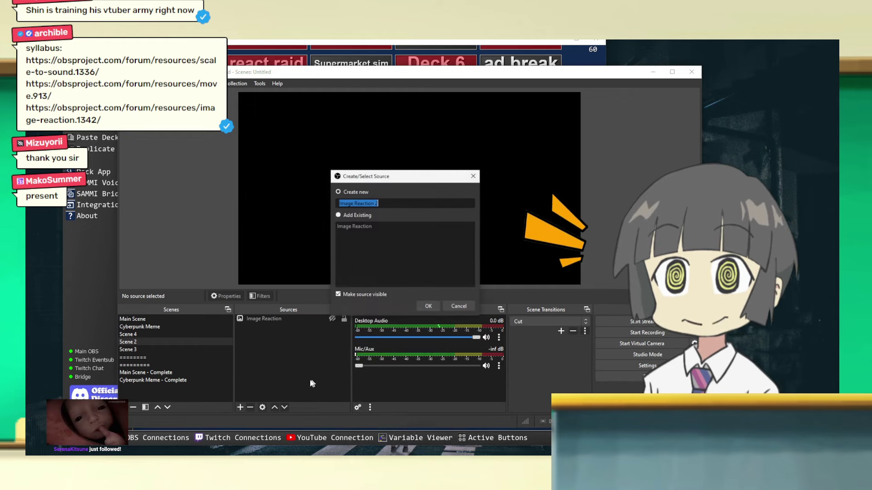
{"action": "left_click", "coordinate": [428, 306]}
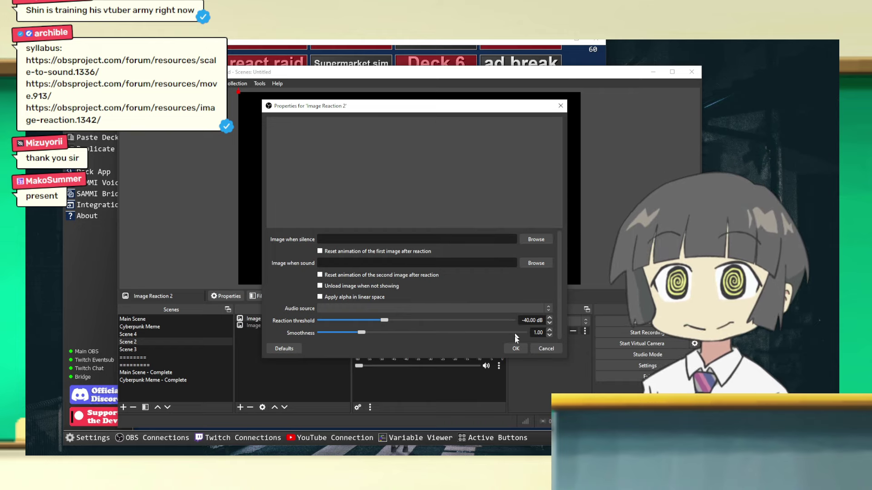
{"action": "left_click", "coordinate": [546, 349]}
{"action": "key", "text": "ctrl+z"}
{"action": "key", "text": "ctrl+z"}
- Show the existing Image Reaction source in Scene 2 and set its audio source to Mic/Aux
{"action": "left_click", "coordinate": [265, 319]}
{"action": "mouse_move", "coordinate": [414, 201]}
{"action": "left_mouse_down"}
{"action": "mouse_move", "coordinate": [403, 125]}
{"action": "mouse_move", "coordinate": [416, 213]}
{"action": "mouse_move", "coordinate": [409, 194]}
{"action": "mouse_move", "coordinate": [413, 201]}
{"action": "left_mouse_up"}
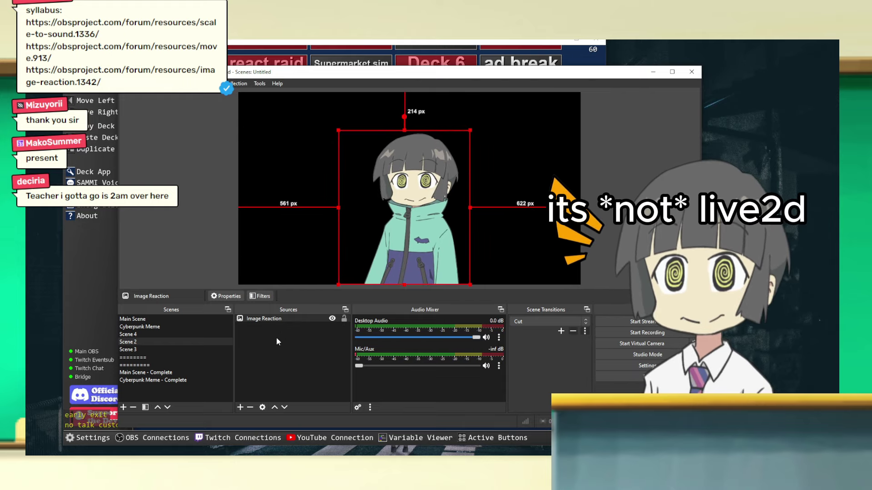
{"action": "right_click", "coordinate": [288, 319]}
{"action": "left_click", "coordinate": [303, 314]}
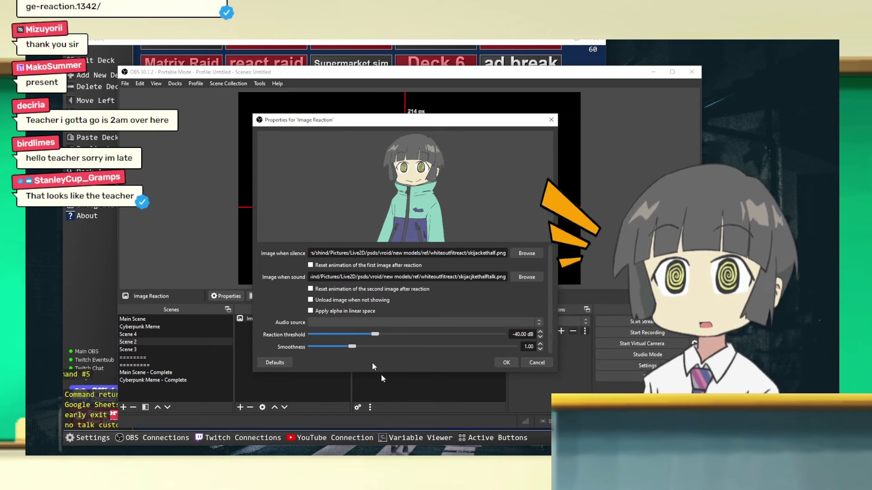
{"action": "left_click", "coordinate": [339, 322]}
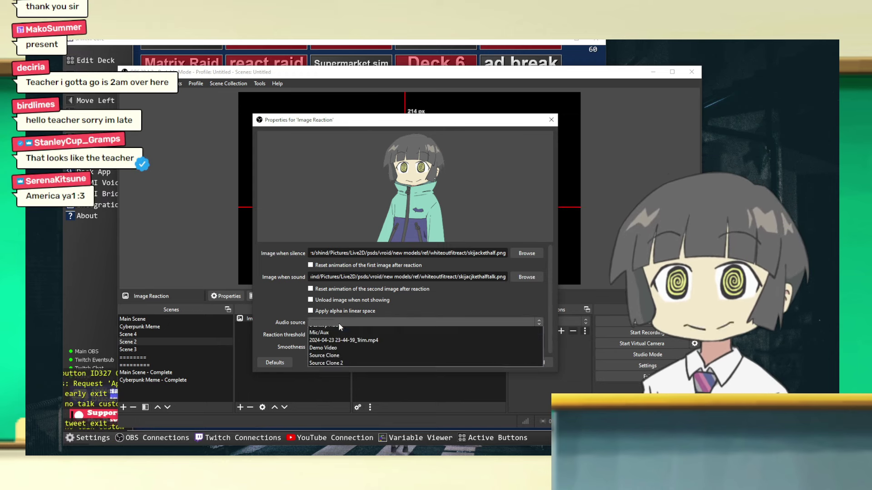
{"action": "left_click", "coordinate": [336, 348]}
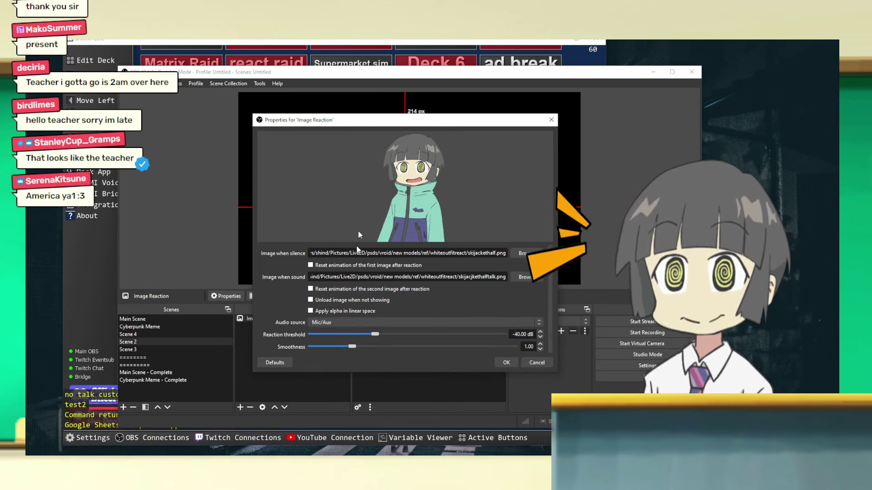
- Set the Image Reaction source's reaction threshold to -30 dB and its smoothness to 0, and apply the properties
{"action": "left_click_drag", "start_coordinate": [358, 131], "coordinate": [420, 126]}
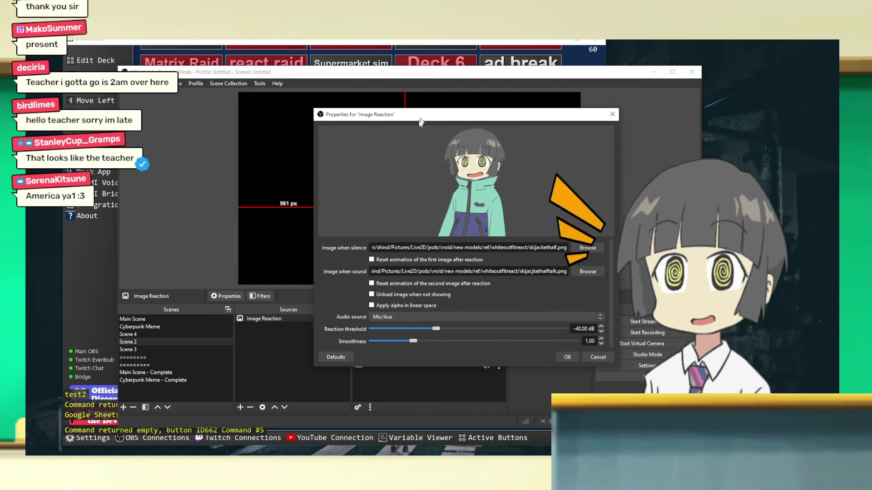
{"action": "left_click_drag", "start_coordinate": [438, 329], "coordinate": [507, 331]}
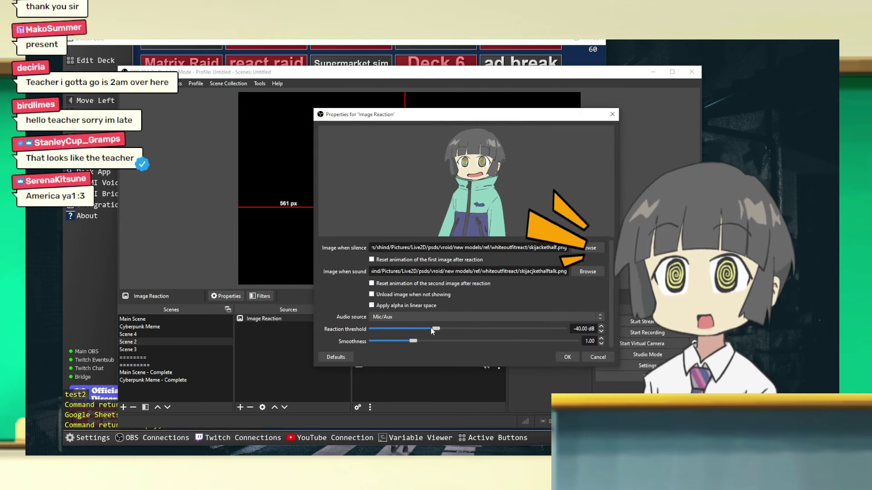
{"action": "left_click_drag", "start_coordinate": [402, 119], "coordinate": [577, 119]}
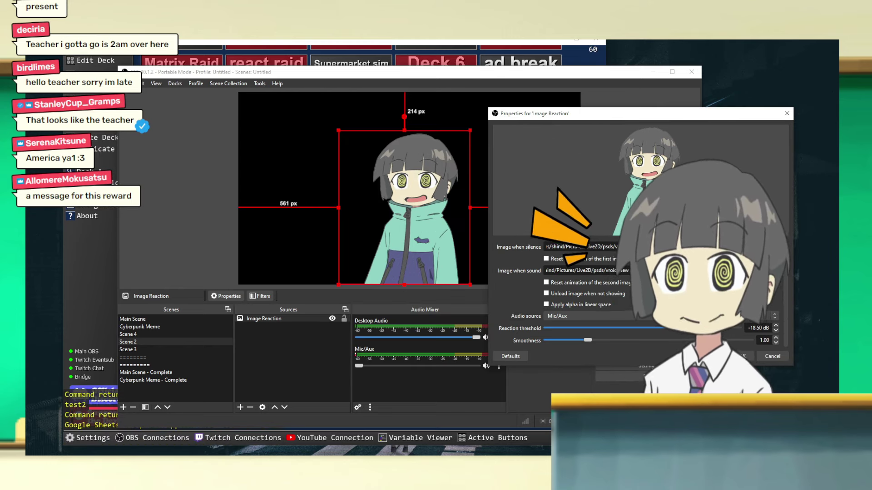
{"action": "left_click_drag", "start_coordinate": [682, 327], "coordinate": [680, 328]}
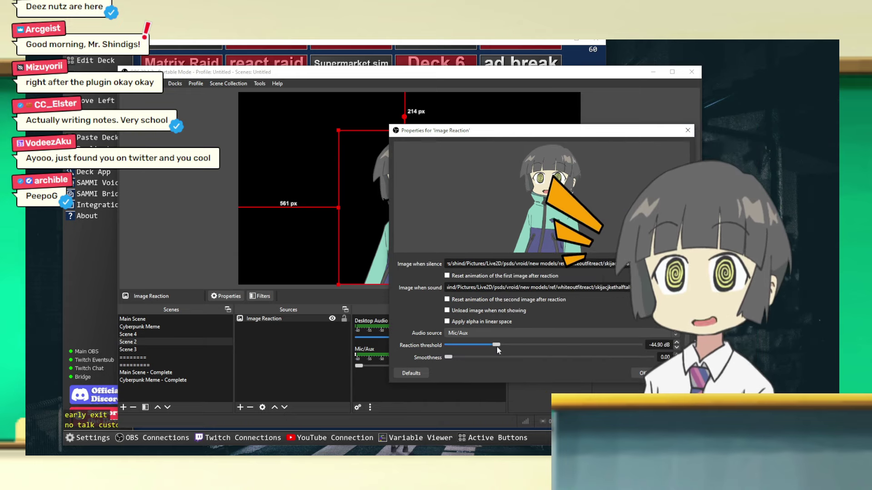
{"action": "left_click_drag", "start_coordinate": [496, 347], "coordinate": [640, 340]}
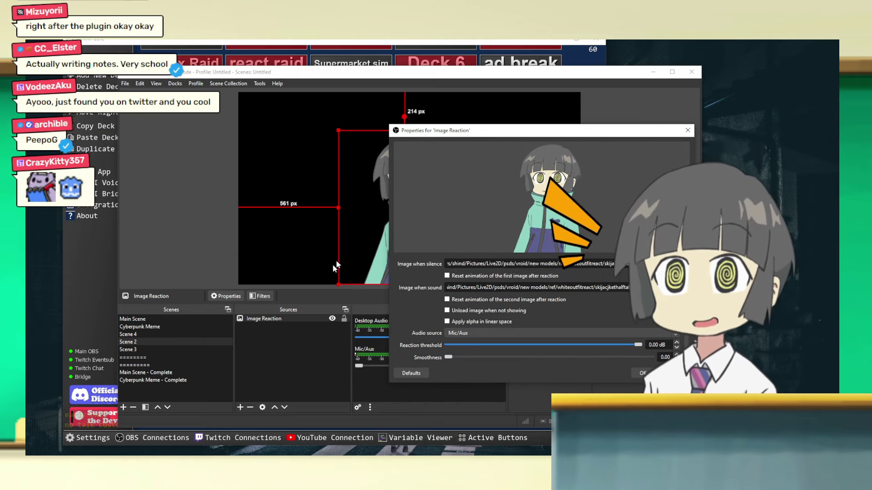
{"action": "left_click_drag", "start_coordinate": [566, 136], "coordinate": [390, 141]}
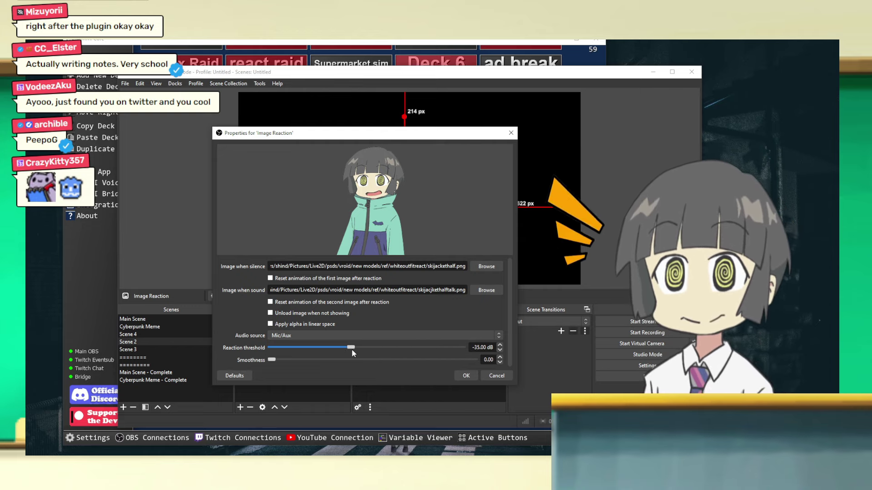
{"action": "left_click_drag", "start_coordinate": [352, 349], "coordinate": [367, 350]}
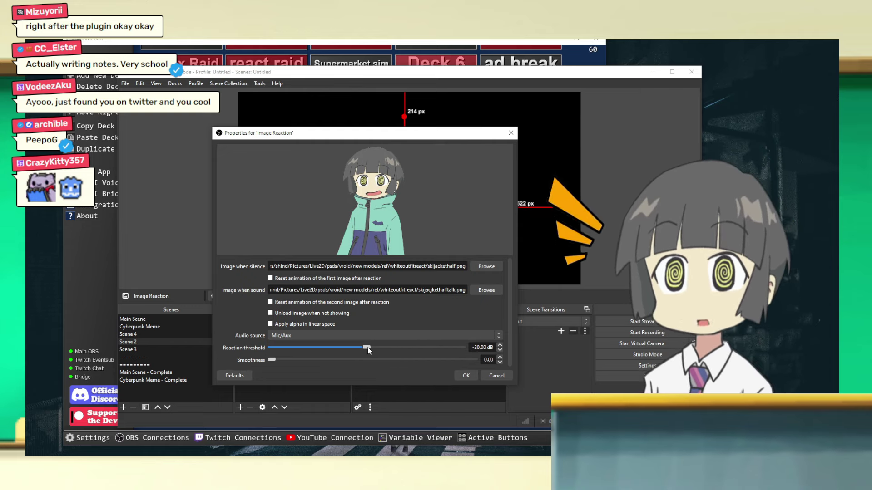
{"action": "left_click", "coordinate": [467, 376]}
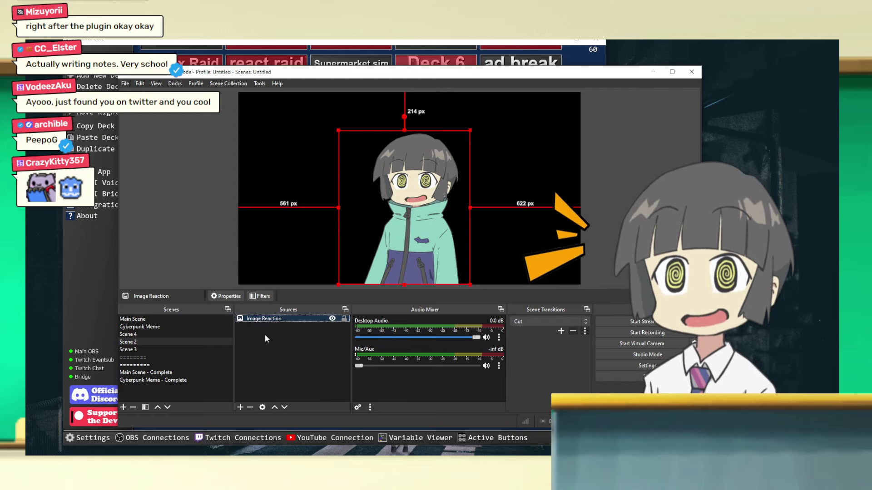
- Add a Scale To Sound effect filter to the Image Reaction source, keeping the default filter name
{"action": "left_click", "coordinate": [266, 296]}
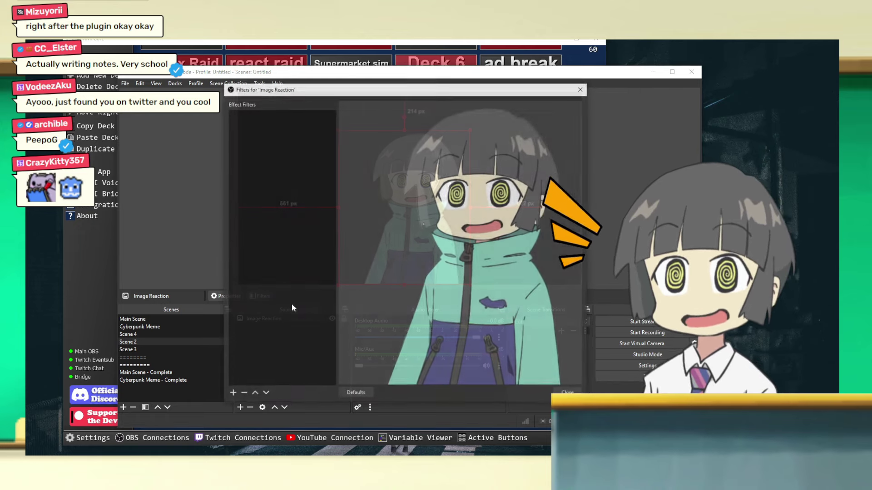
{"action": "right_click", "coordinate": [260, 153]}
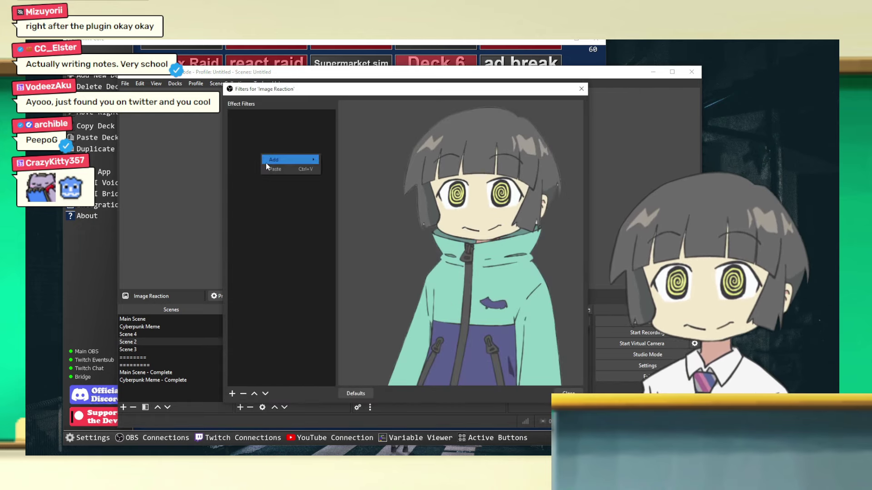
{"action": "mouse_move", "coordinate": [266, 162]}
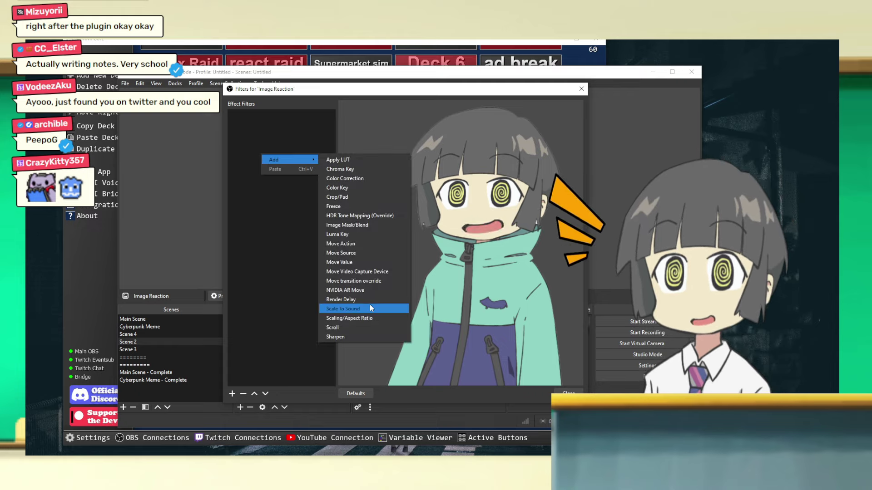
{"action": "left_click", "coordinate": [359, 308]}
{"action": "left_click", "coordinate": [382, 257]}
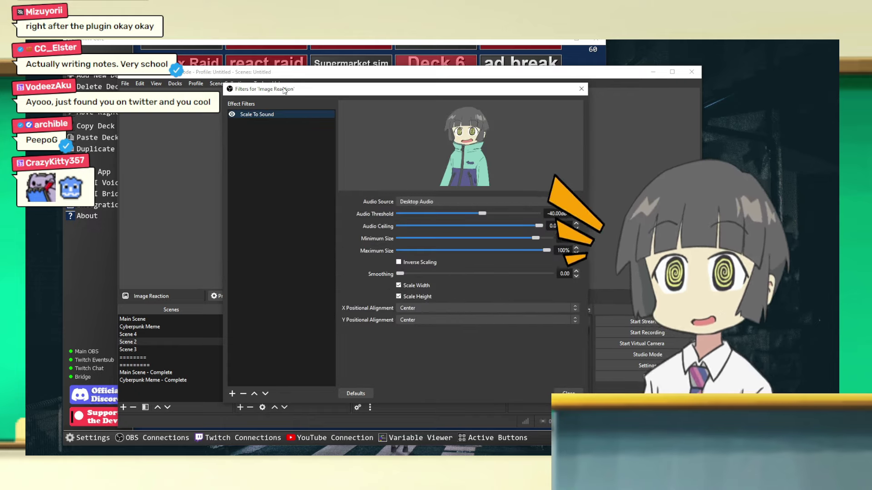
- Set the Scale To Sound filter's audio source to Mic/Aux
{"action": "left_click_drag", "start_coordinate": [284, 89], "coordinate": [205, 89]}
{"action": "left_click", "coordinate": [336, 201]}
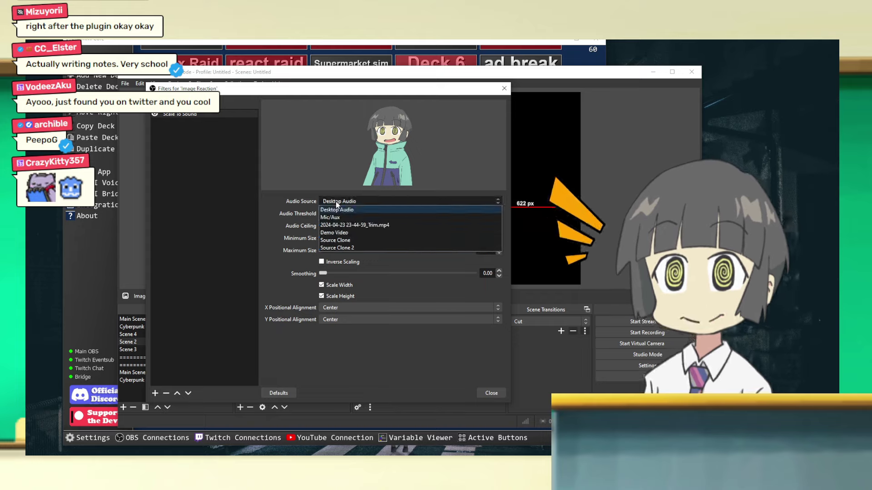
{"action": "left_click", "coordinate": [345, 225]}
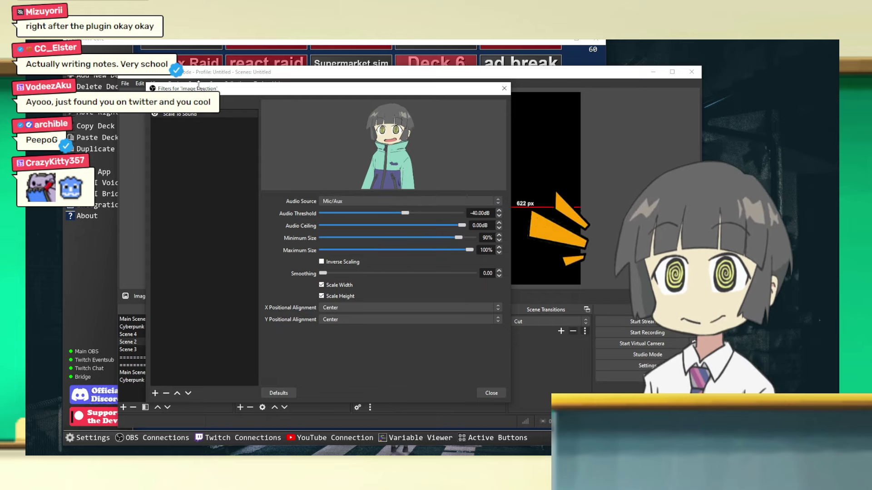
{"action": "left_click", "coordinate": [356, 201]}
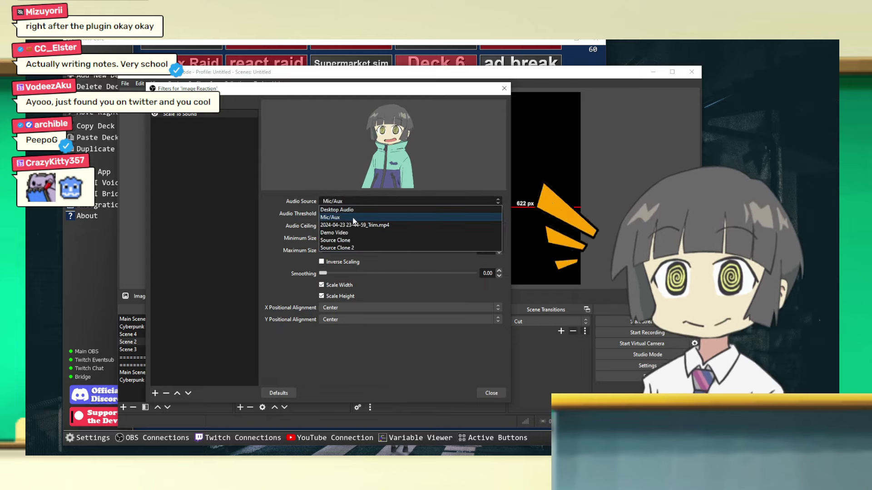
{"action": "left_click", "coordinate": [353, 217]}
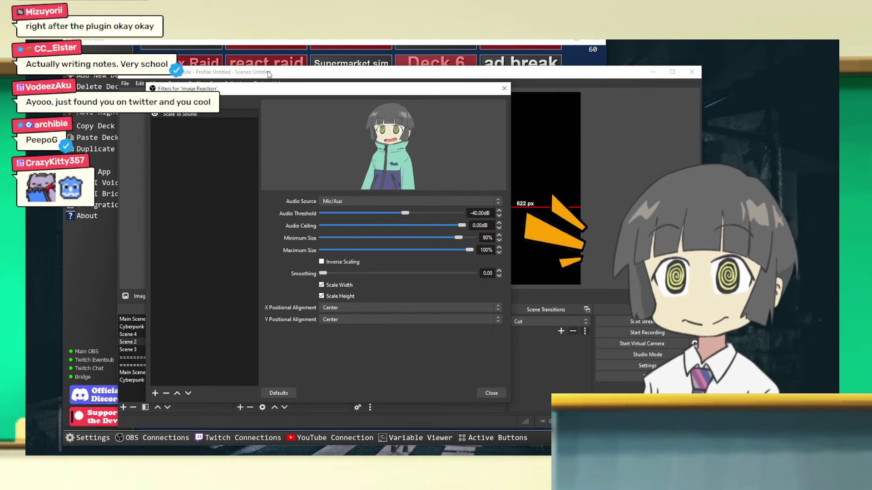
- Check the avatar's scaling on the canvas and set the Scale To Sound filter's minimum size to 3%
{"action": "left_click_drag", "start_coordinate": [252, 95], "coordinate": [599, 212]}
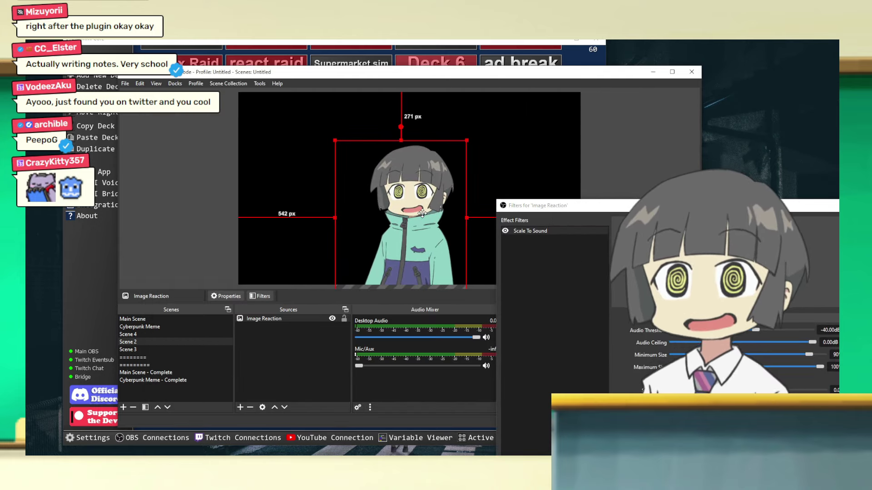
{"action": "left_click_drag", "start_coordinate": [648, 205], "coordinate": [590, 349]}
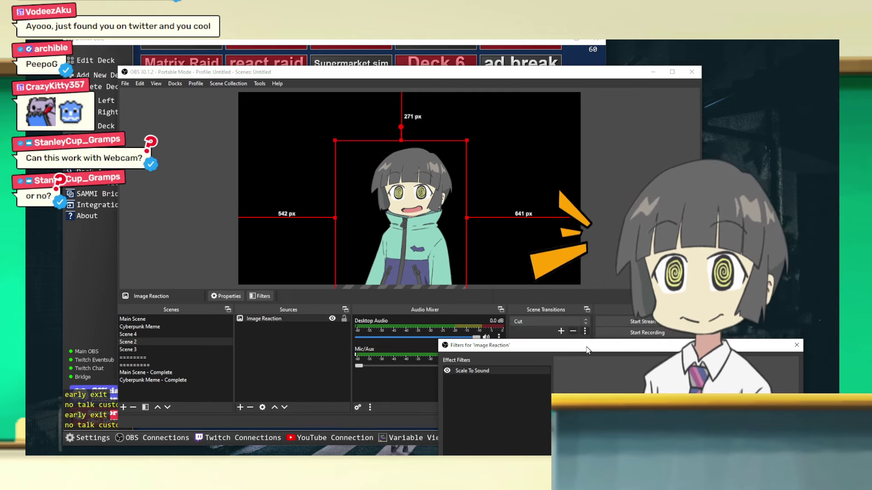
{"action": "left_click_drag", "start_coordinate": [589, 350], "coordinate": [268, 56]}
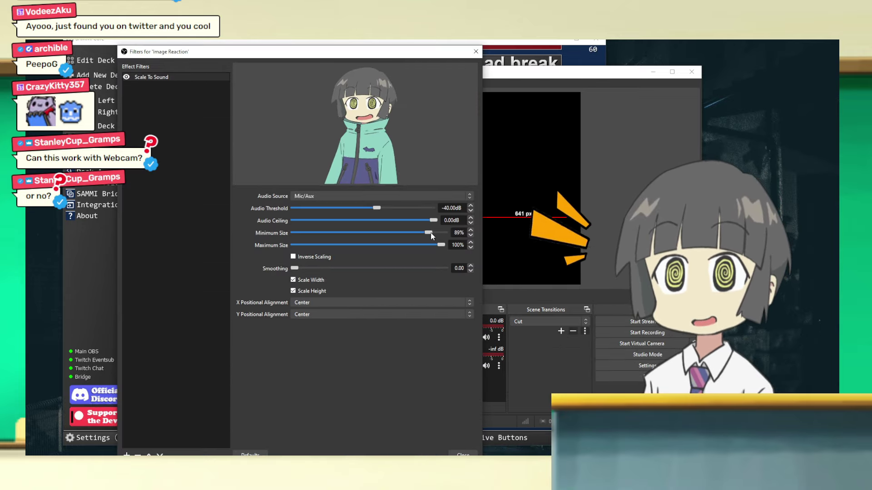
{"action": "left_click_drag", "start_coordinate": [432, 233], "coordinate": [301, 234]}
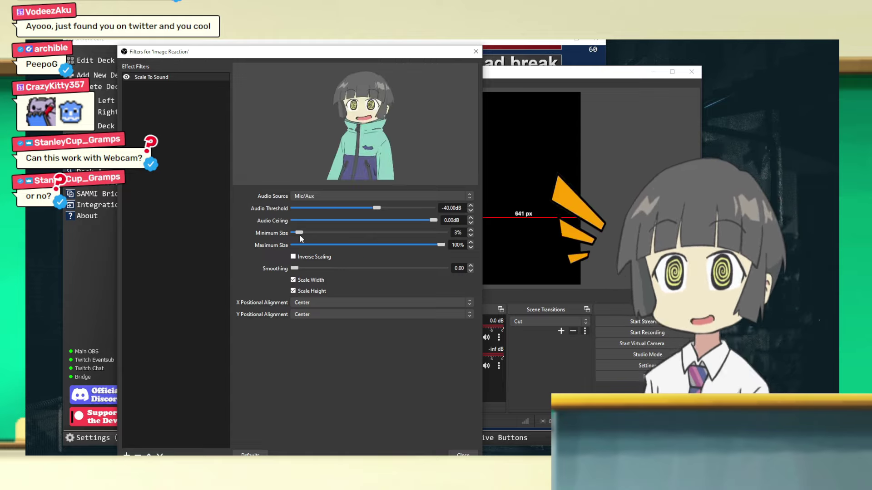
{"action": "left_click_drag", "start_coordinate": [327, 55], "coordinate": [675, 353]}
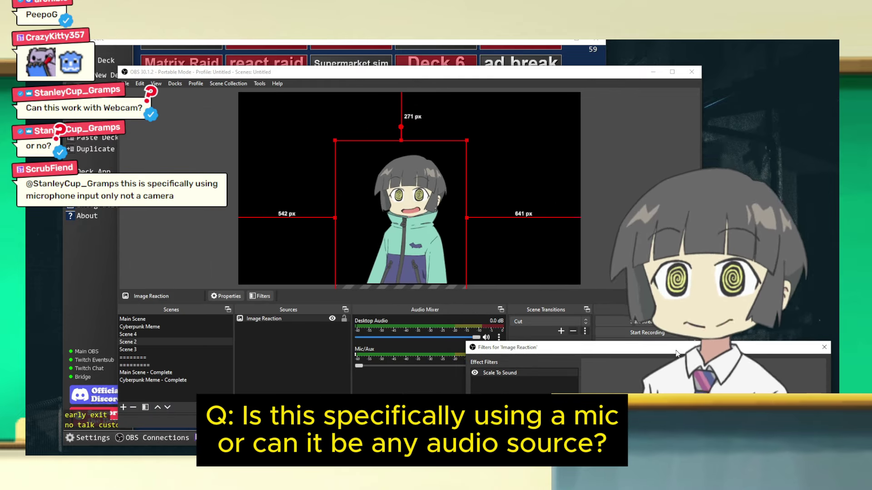
- Switch the Scale To Sound filter's audio source to Desktop Audio and play a Twitch stream beside the filter preview
{"action": "left_click_drag", "start_coordinate": [675, 353], "coordinate": [413, 141]}
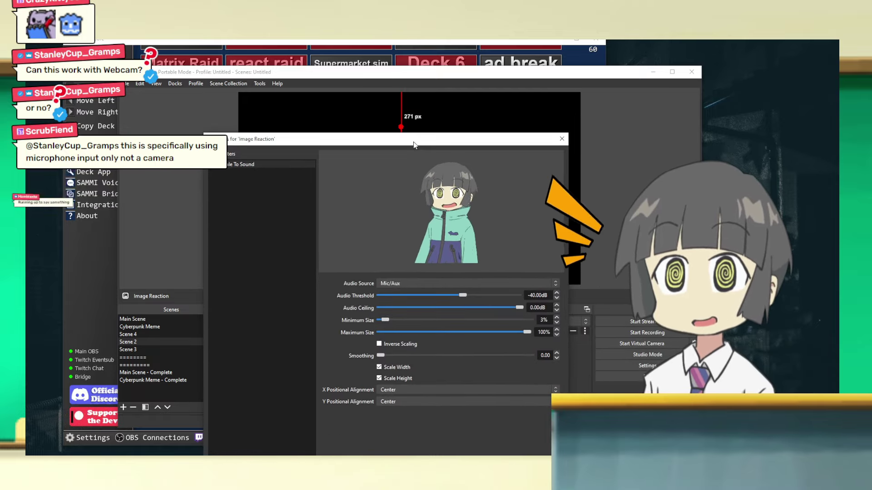
{"action": "left_click", "coordinate": [395, 283]}
{"action": "left_click", "coordinate": [397, 293]}
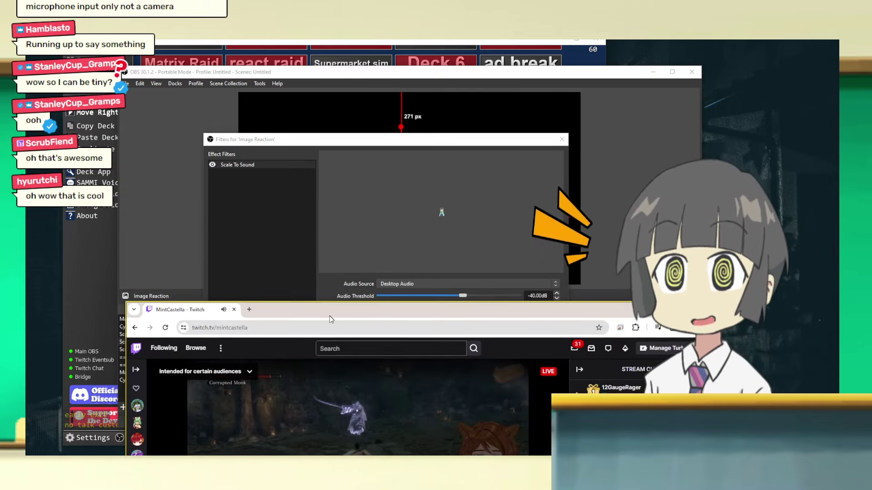
{"action": "left_click_drag", "start_coordinate": [350, 317], "coordinate": [358, 405]}
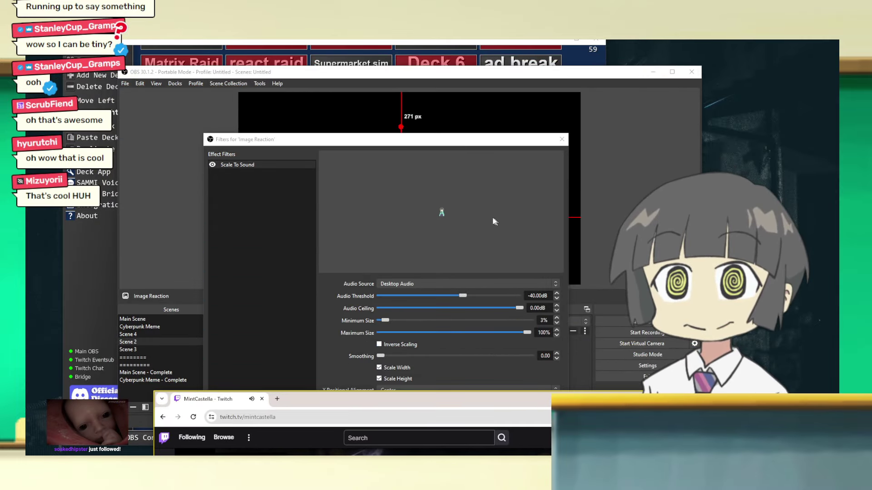
- Set the Scale To Sound filter's audio source to Mic/Aux, its audio threshold to -35.5 dB and its minimum size to 89%
{"action": "left_click_drag", "start_coordinate": [433, 141], "coordinate": [422, 119]}
{"action": "left_click_drag", "start_coordinate": [373, 300], "coordinate": [477, 301]}
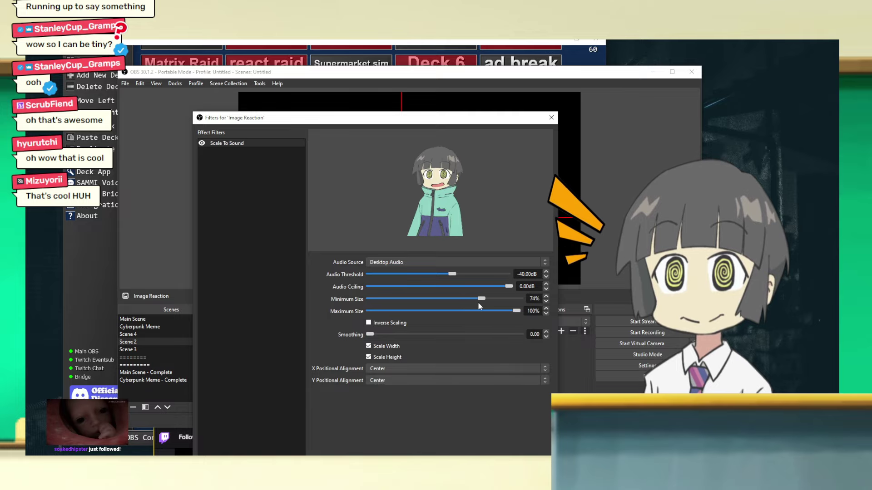
{"action": "left_click_drag", "start_coordinate": [601, 400], "coordinate": [552, 246]}
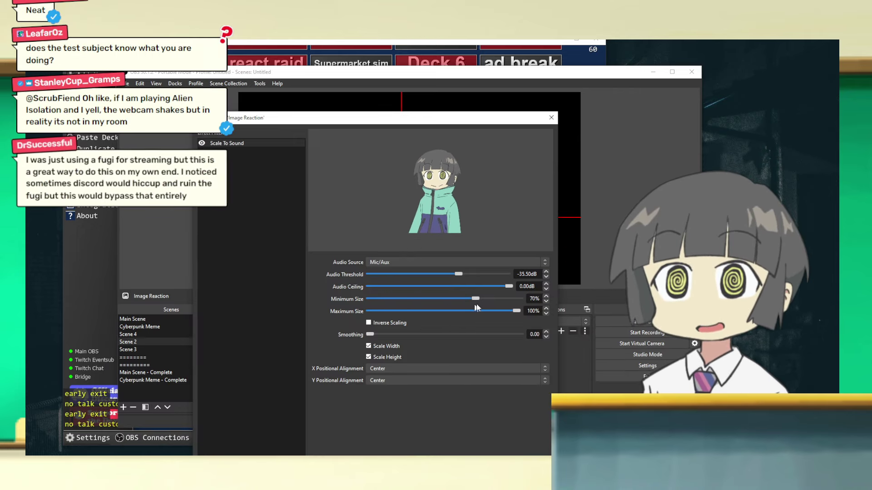
{"action": "left_click_drag", "start_coordinate": [475, 299], "coordinate": [506, 304]}
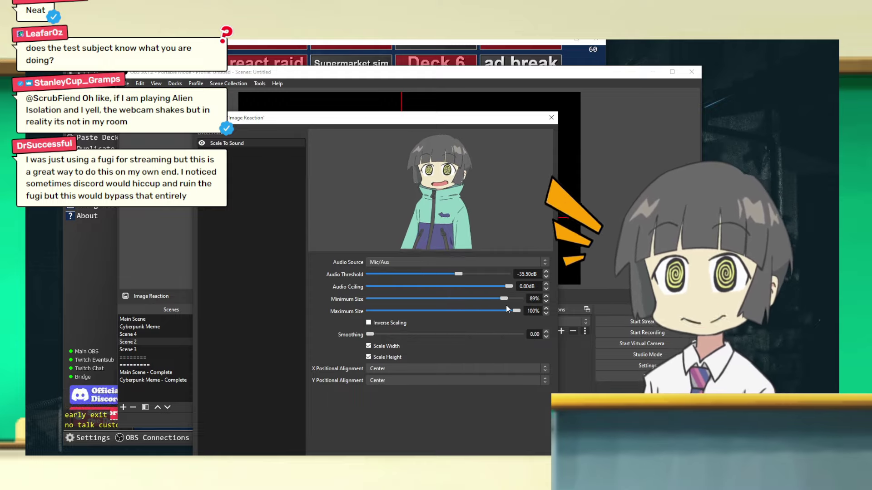
- Limit the Scale To Sound filter to height scaling only and set its Y positional alignment to Bottom
{"action": "left_click_drag", "start_coordinate": [288, 122], "coordinate": [261, 62]}
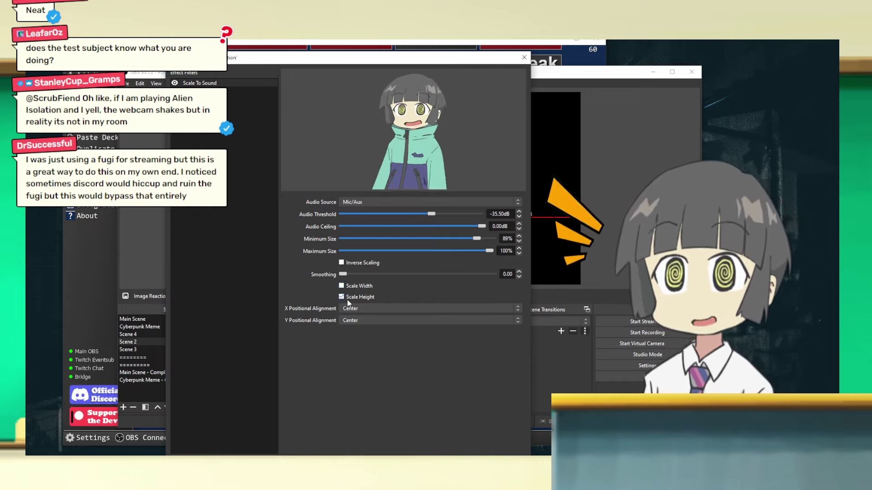
{"action": "left_click_drag", "start_coordinate": [343, 67], "coordinate": [300, 61]}
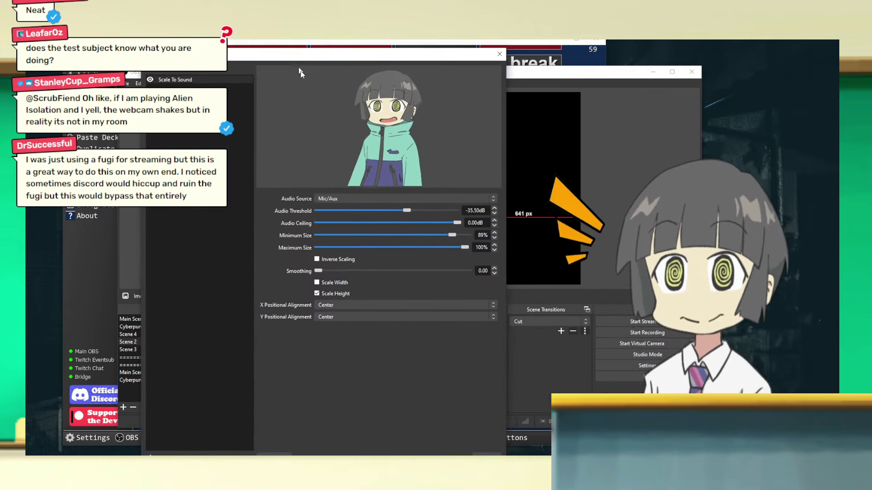
{"action": "left_click", "coordinate": [364, 318]}
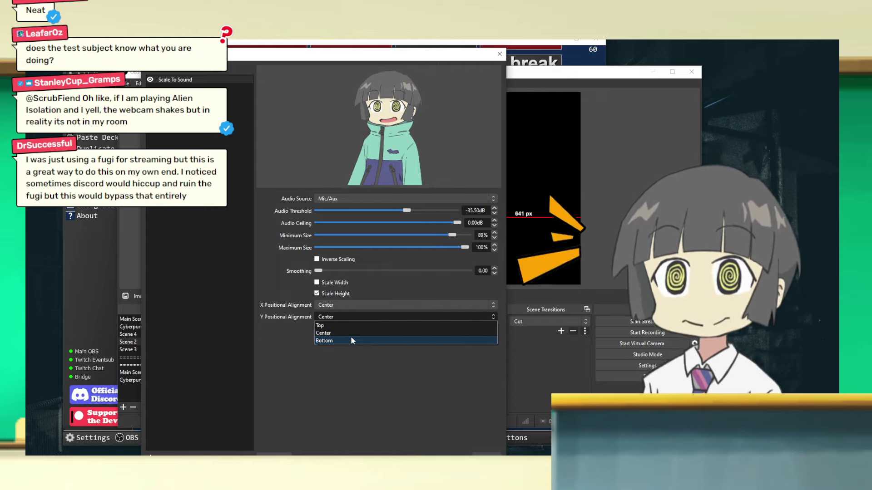
{"action": "left_click", "coordinate": [351, 339]}
- Try a minimum size of 0% for the Scale To Sound filter and check the avatar on the canvas
{"action": "left_click_drag", "start_coordinate": [272, 57], "coordinate": [712, 142]}
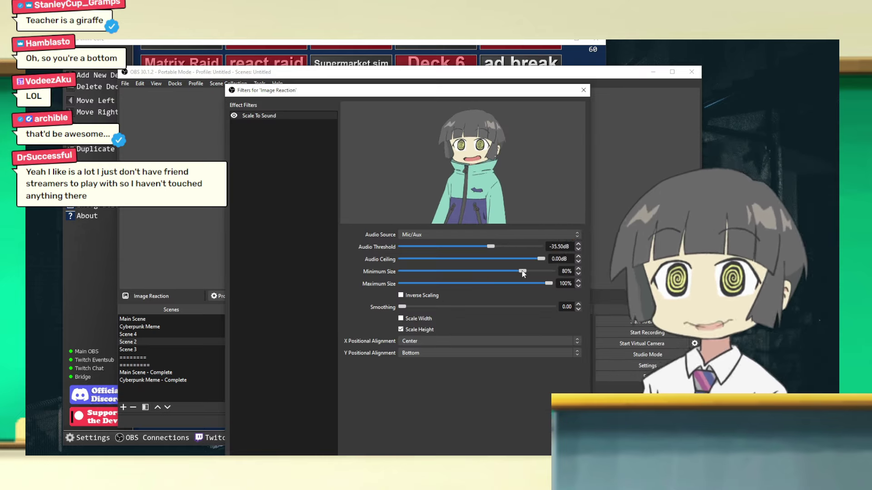
{"action": "left_click_drag", "start_coordinate": [522, 270], "coordinate": [376, 282]}
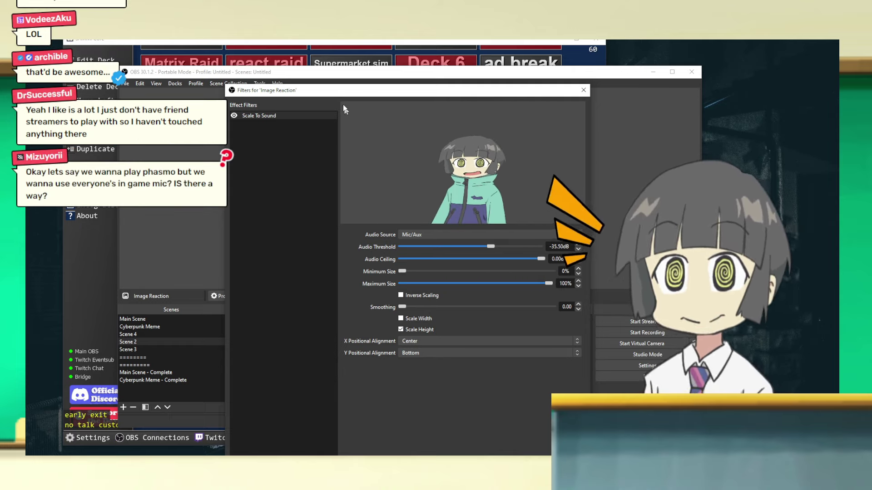
{"action": "left_click_drag", "start_coordinate": [319, 94], "coordinate": [693, 258]}
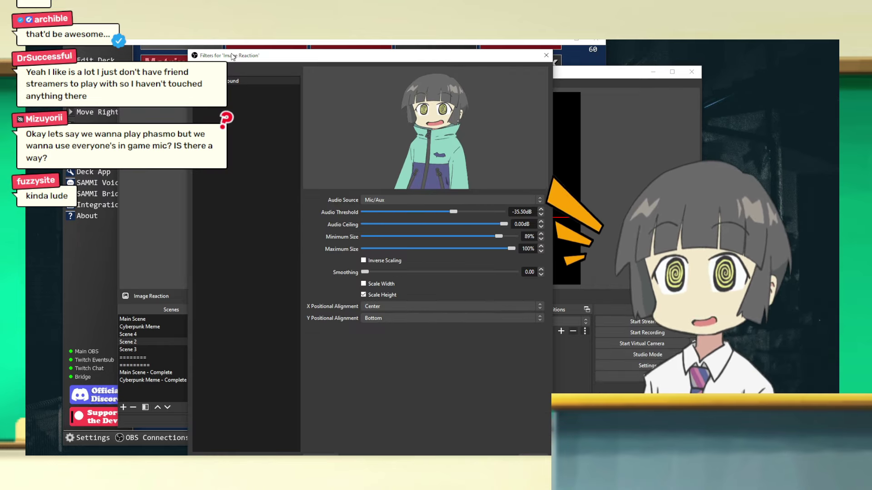
{"action": "left_click_drag", "start_coordinate": [232, 56], "coordinate": [251, 84]}
- Add a second Scale To Sound filter with the default name and set its audio source to Mic/Aux
{"action": "right_click", "coordinate": [232, 135]}
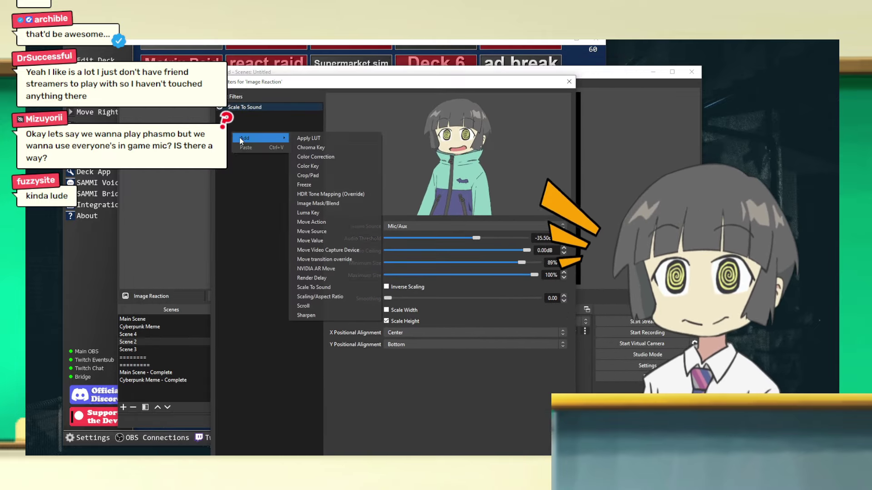
{"action": "mouse_move", "coordinate": [265, 138]}
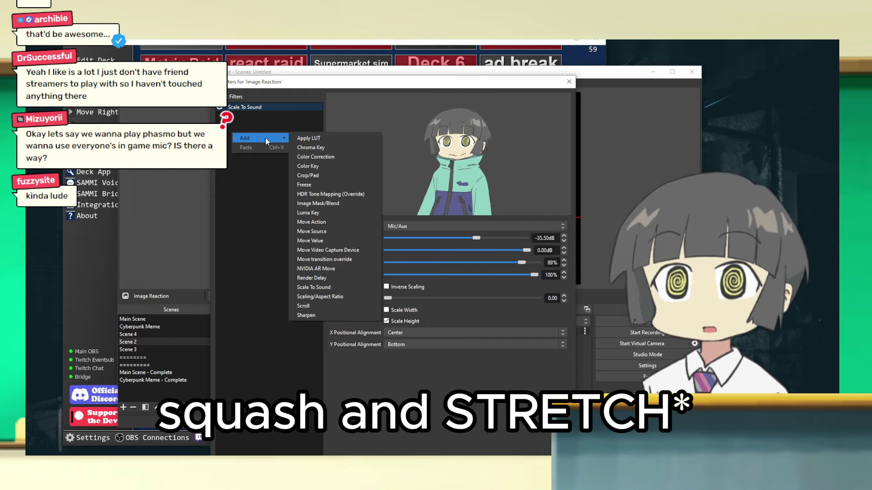
{"action": "left_click", "coordinate": [327, 286]}
{"action": "key", "text": "Return"}
{"action": "mouse_move", "coordinate": [258, 83]}
{"action": "left_mouse_down"}
{"action": "mouse_move", "coordinate": [127, 177]}
{"action": "mouse_move", "coordinate": [261, 81]}
{"action": "left_mouse_up"}
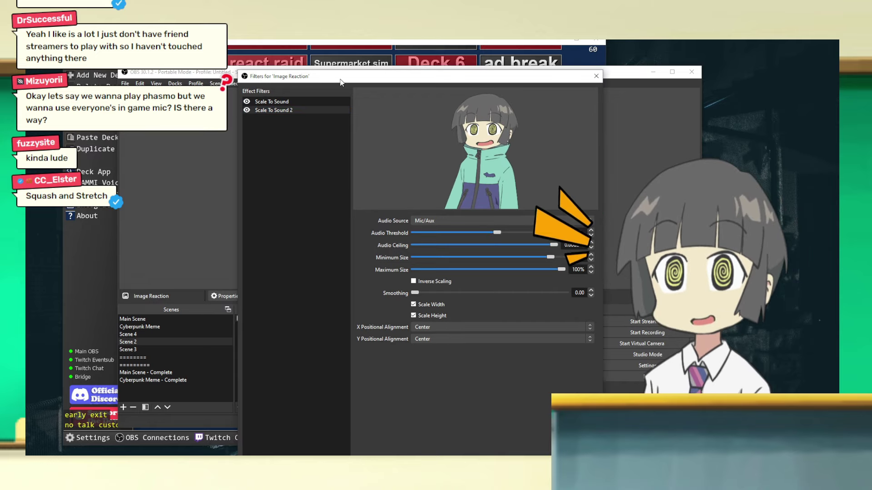
{"action": "left_click_drag", "start_coordinate": [338, 79], "coordinate": [300, 81]}
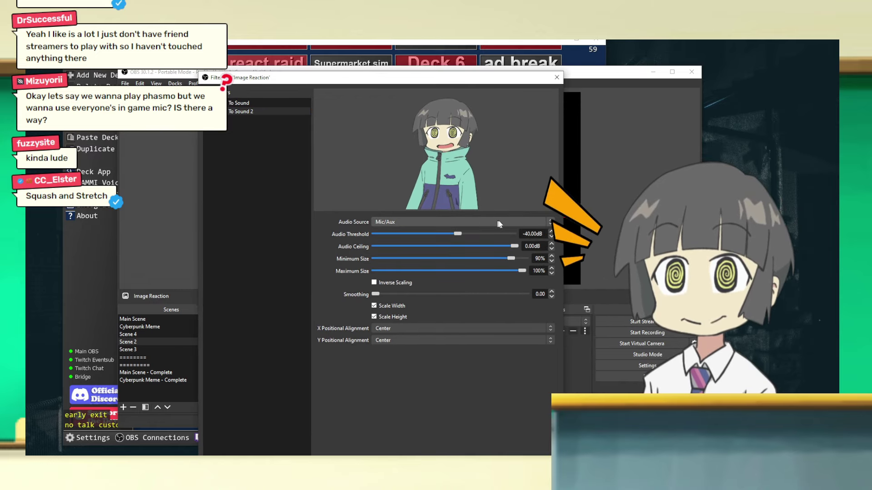
- Make the second Scale To Sound filter scale only the width with inverse scaling, and lower its minimum size
{"action": "mouse_move", "coordinate": [256, 85]}
{"action": "left_mouse_down"}
{"action": "mouse_move", "coordinate": [437, 81]}
{"action": "mouse_move", "coordinate": [250, 96]}
{"action": "mouse_move", "coordinate": [262, 77]}
{"action": "left_mouse_up"}
{"action": "left_click", "coordinate": [357, 313]}
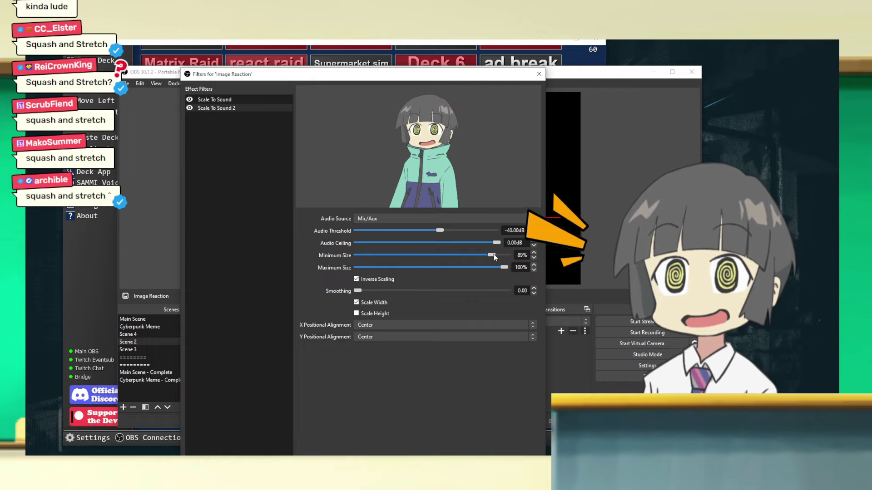
{"action": "mouse_move", "coordinate": [476, 257]}
{"action": "left_mouse_down"}
{"action": "mouse_move", "coordinate": [459, 257]}
{"action": "mouse_move", "coordinate": [469, 257]}
{"action": "left_mouse_up"}
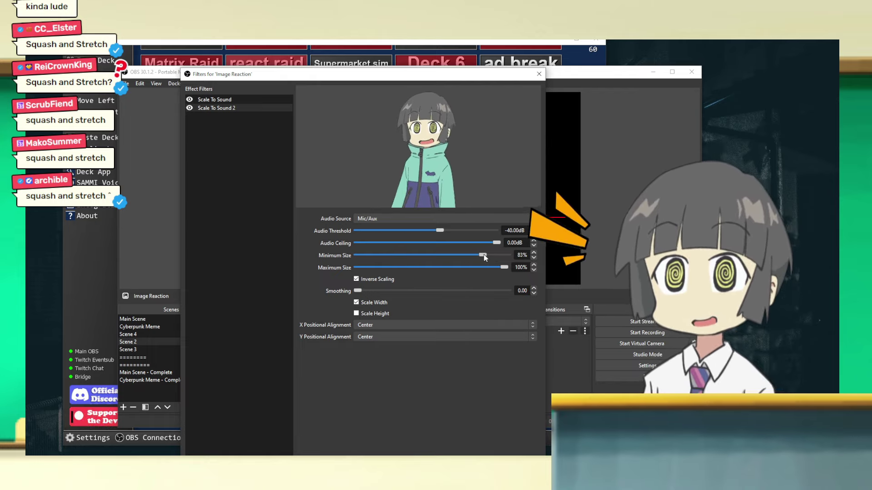
{"action": "left_click_drag", "start_coordinate": [467, 256], "coordinate": [467, 254]}
{"action": "left_click_drag", "start_coordinate": [335, 78], "coordinate": [699, 94]}
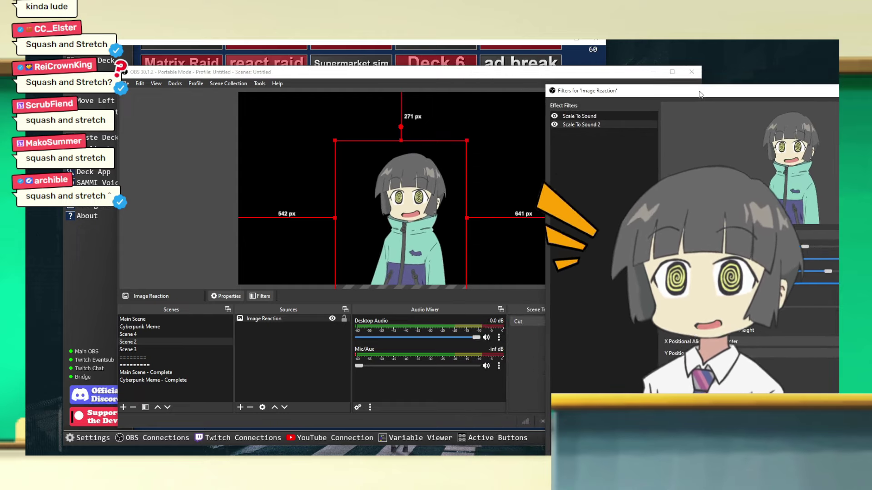
- Add manpu.gif as an Image source, shrink it and place it left of the avatar's head, about 432 px from the canvas's left edge
{"action": "left_click_drag", "start_coordinate": [699, 94], "coordinate": [793, 45]}
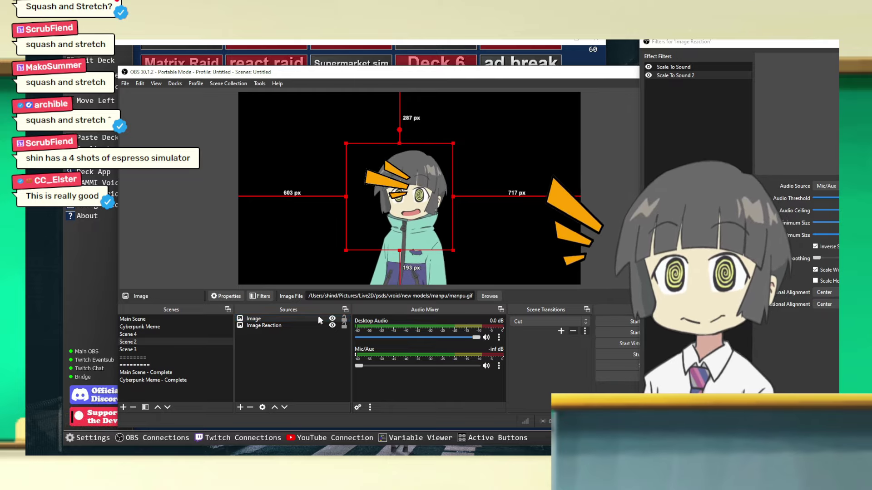
{"action": "left_click_drag", "start_coordinate": [410, 180], "coordinate": [356, 184]}
{"action": "left_click_drag", "start_coordinate": [400, 251], "coordinate": [365, 217]}
{"action": "left_click_drag", "start_coordinate": [298, 172], "coordinate": [340, 170]}
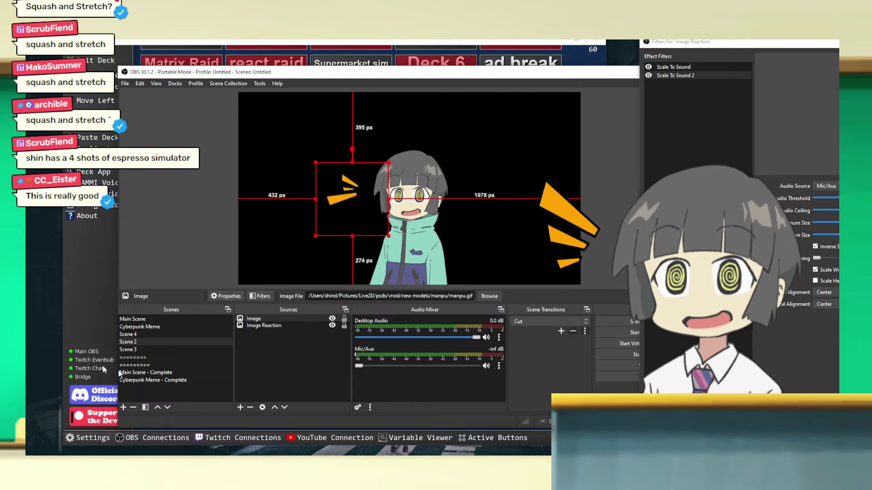
{"action": "left_click", "coordinate": [209, 218]}
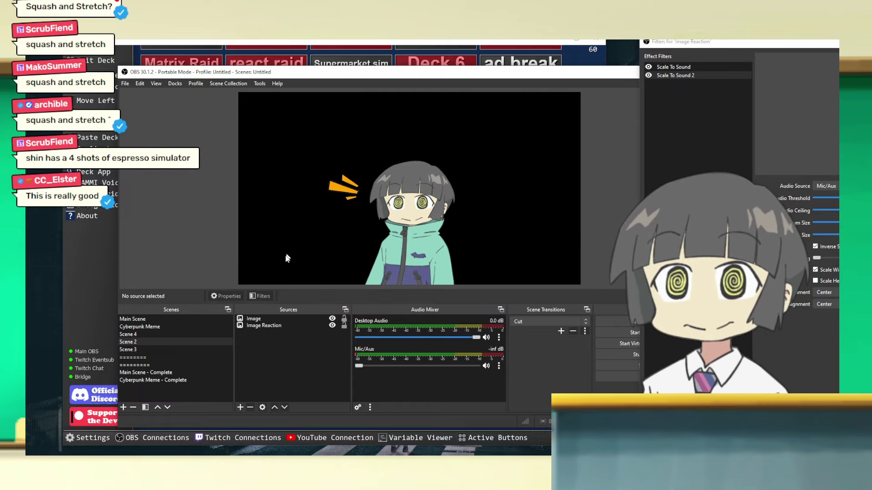
- Set the first Scale To Sound filter's minimum size to 94% and check the avatar on the canvas
{"action": "left_click_drag", "start_coordinate": [700, 42], "coordinate": [594, 34]}
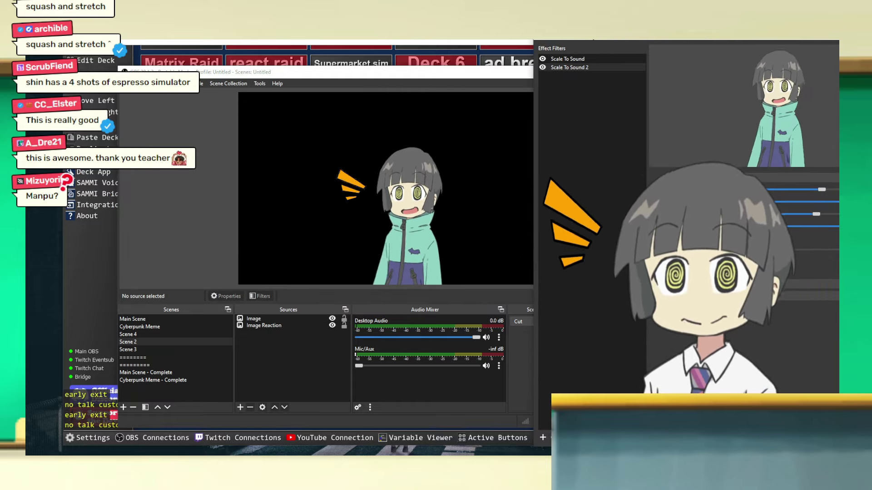
{"action": "left_click", "coordinate": [604, 61]}
{"action": "left_click_drag", "start_coordinate": [629, 40], "coordinate": [347, 39]}
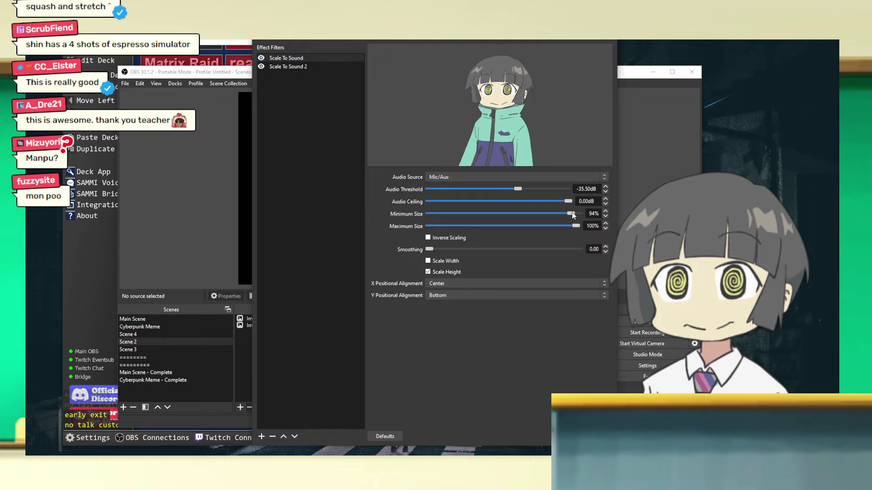
{"action": "left_click_drag", "start_coordinate": [343, 39], "coordinate": [668, 74]}
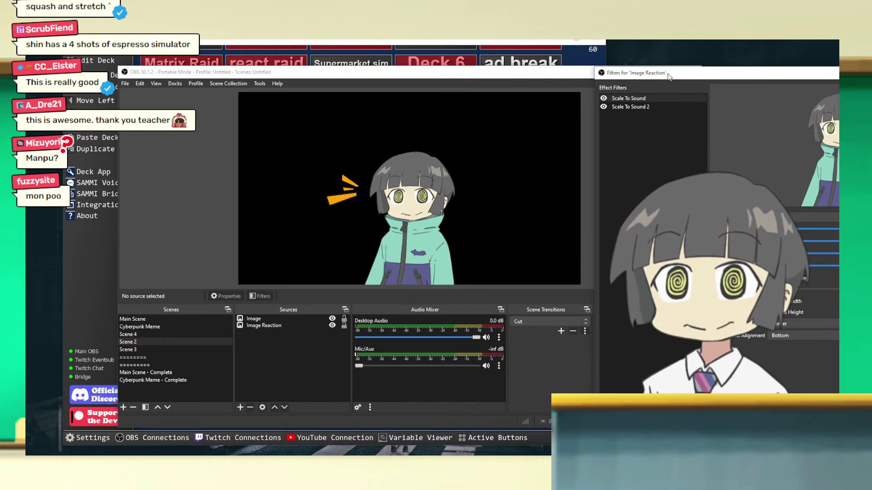
{"action": "left_click", "coordinate": [347, 199]}
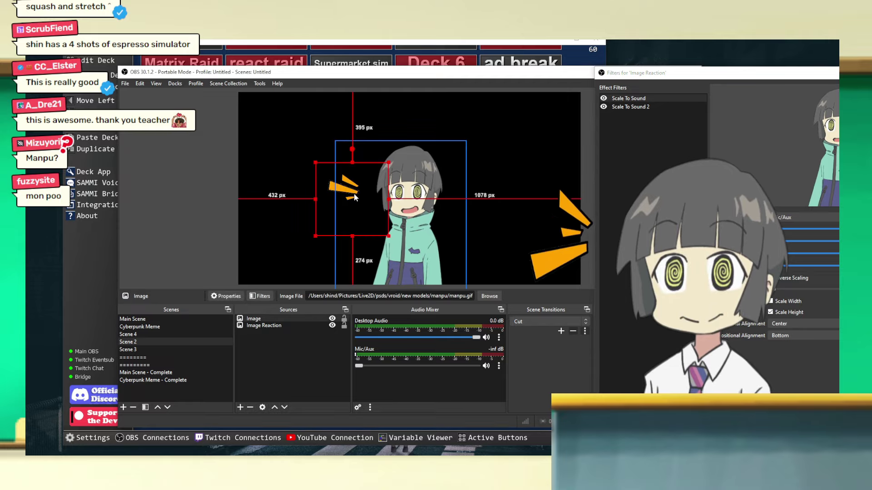
{"action": "left_click", "coordinate": [533, 142]}
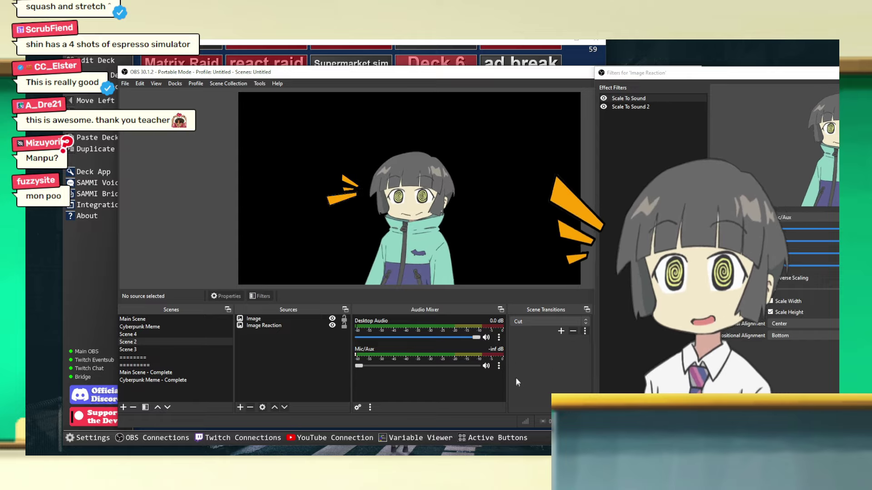
- Add an Audio Move filter with the default name to the Mic/Aux audio source
{"action": "left_click", "coordinate": [499, 368]}
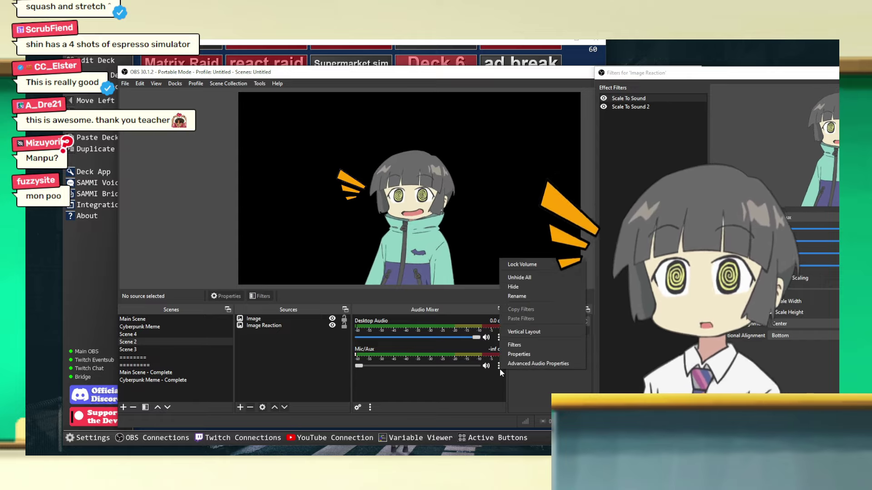
{"action": "left_click", "coordinate": [521, 345]}
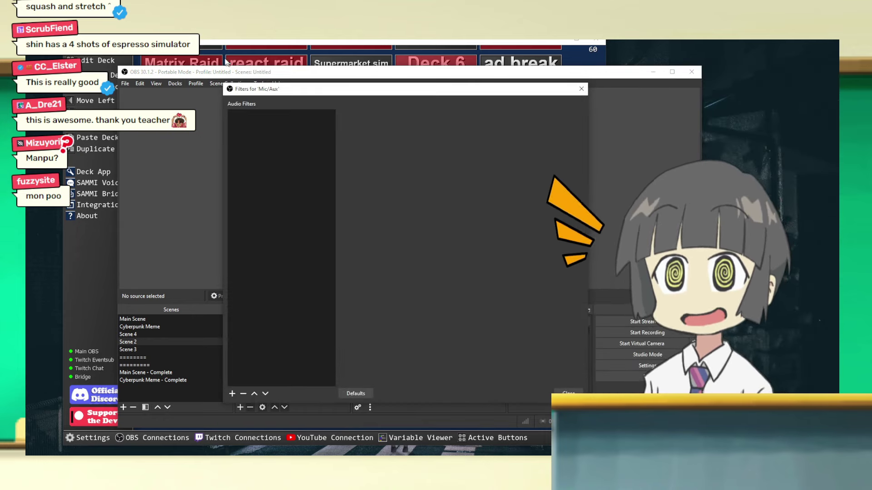
{"action": "left_click_drag", "start_coordinate": [250, 92], "coordinate": [484, 94]}
{"action": "right_click", "coordinate": [473, 134]}
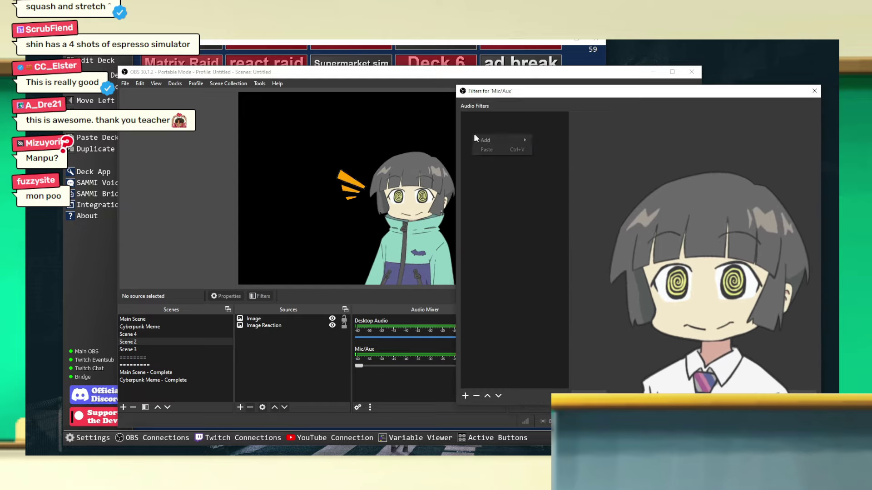
{"action": "mouse_move", "coordinate": [479, 139]}
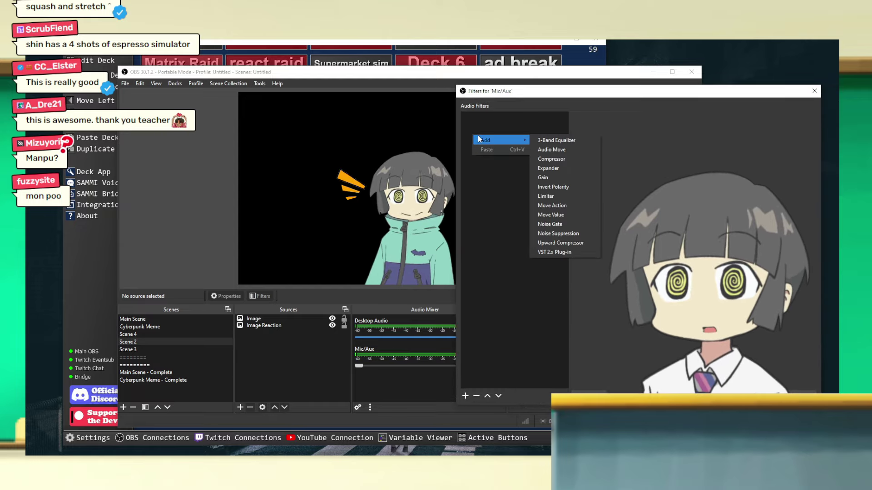
{"action": "left_click", "coordinate": [552, 152]}
{"action": "key", "text": "Return"}
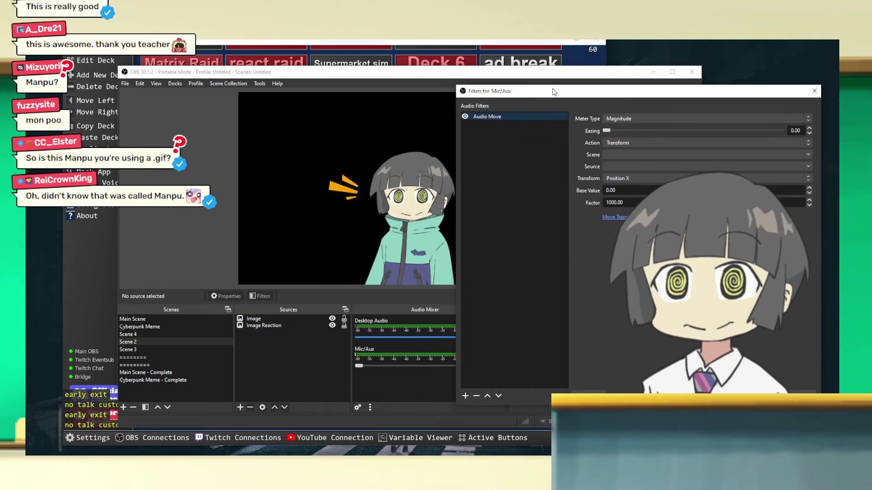
- Set the Audio Move filter's action to Source Visibility
{"action": "left_click_drag", "start_coordinate": [550, 93], "coordinate": [578, 80]}
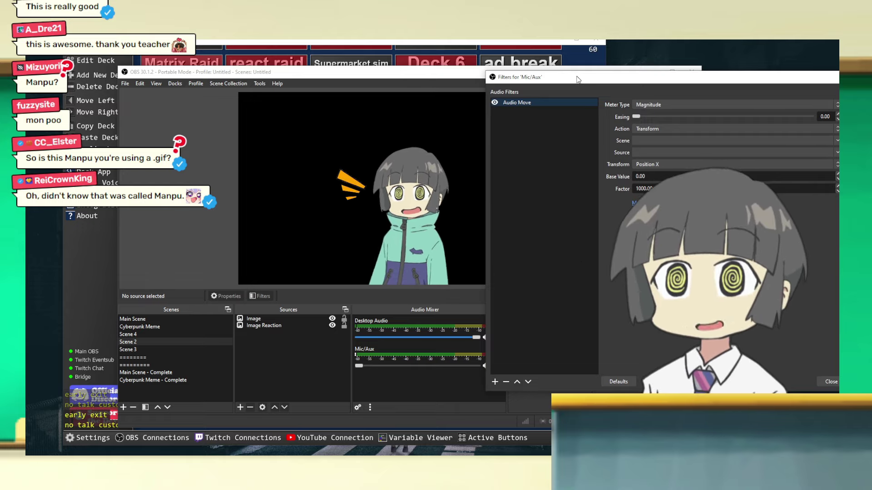
{"action": "left_click_drag", "start_coordinate": [578, 80], "coordinate": [544, 71]}
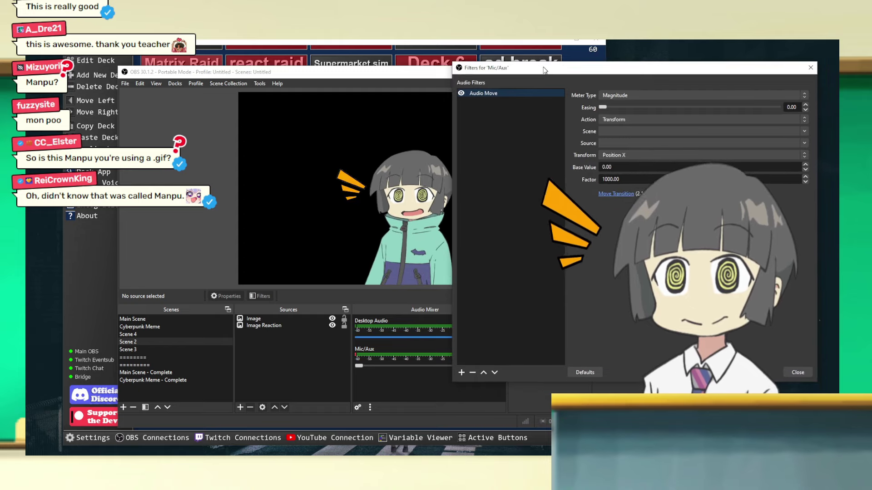
{"action": "left_click", "coordinate": [625, 119]}
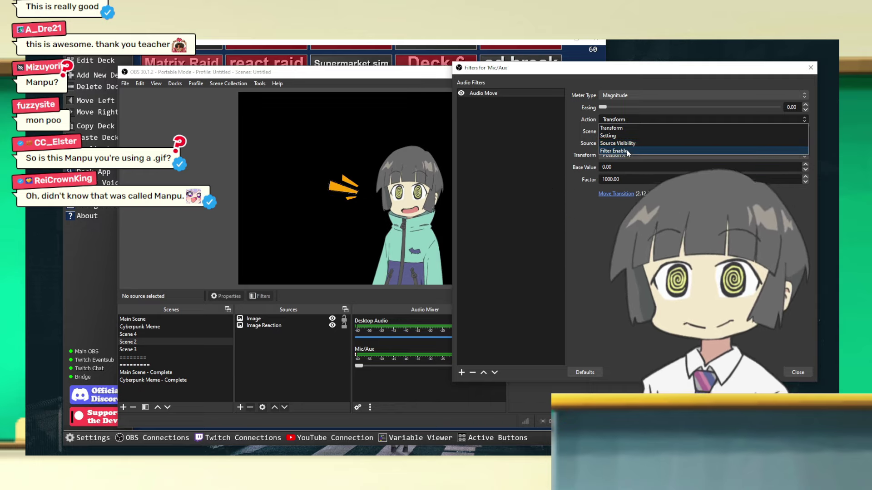
{"action": "left_click", "coordinate": [612, 125]}
{"action": "left_click", "coordinate": [614, 120]}
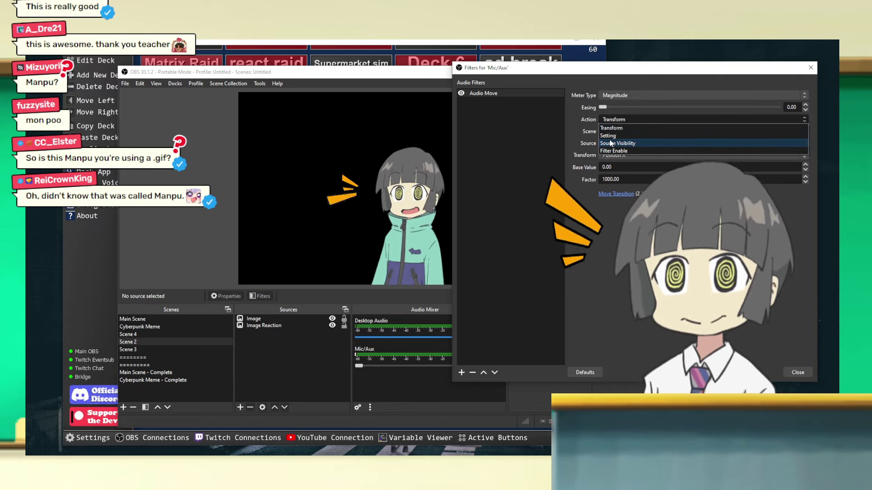
{"action": "left_click", "coordinate": [609, 143]}
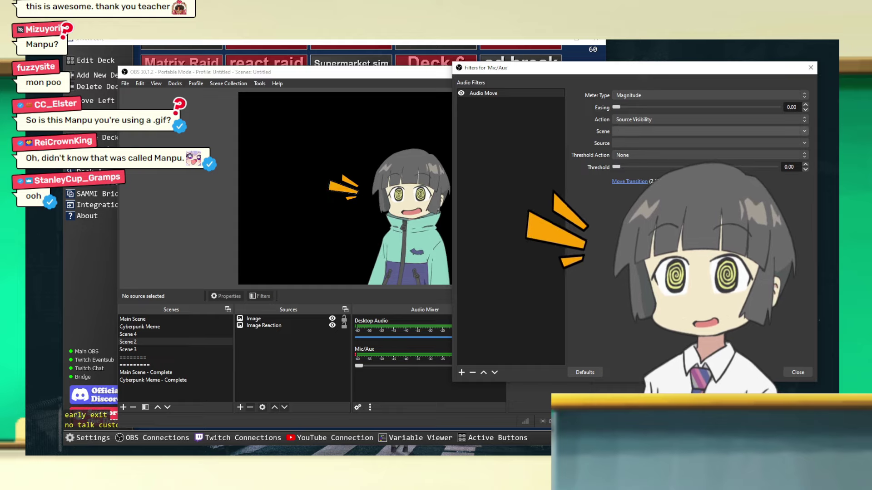
- Target the Image source in Scene 2 with the Audio Move filter
{"action": "left_click", "coordinate": [804, 131]}
{"action": "left_click", "coordinate": [804, 131]}
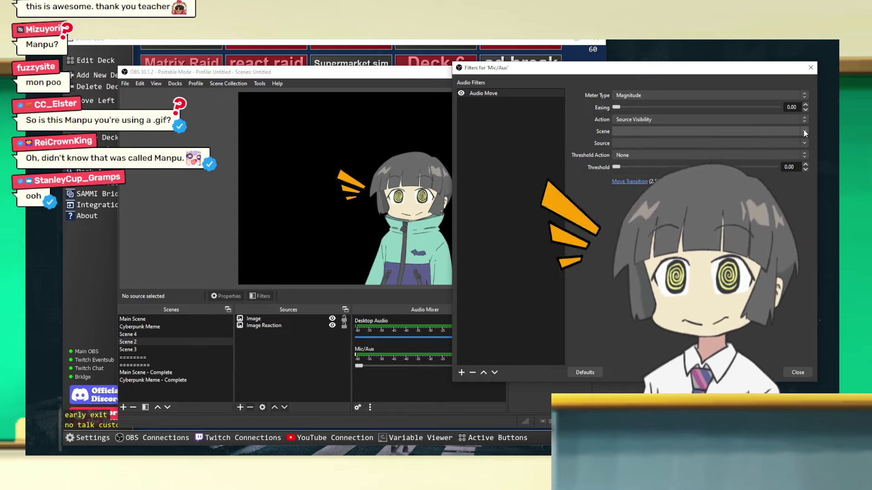
{"action": "left_click", "coordinate": [804, 131]}
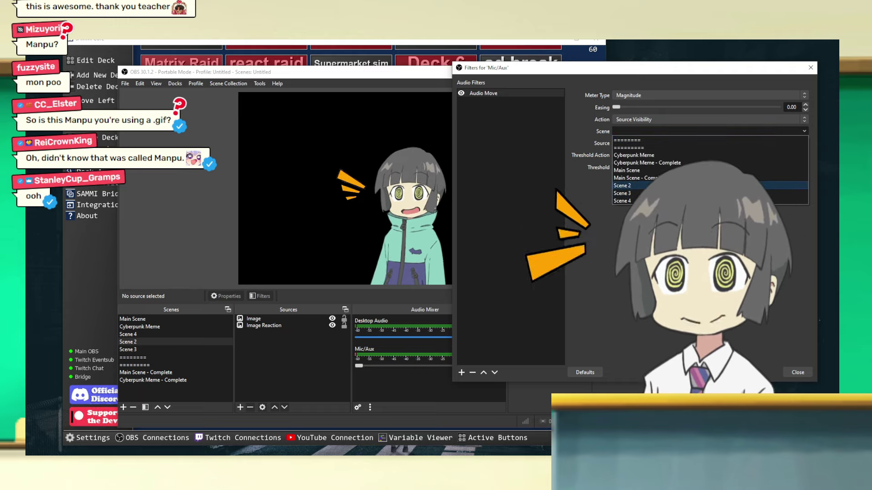
{"action": "left_click", "coordinate": [622, 185]}
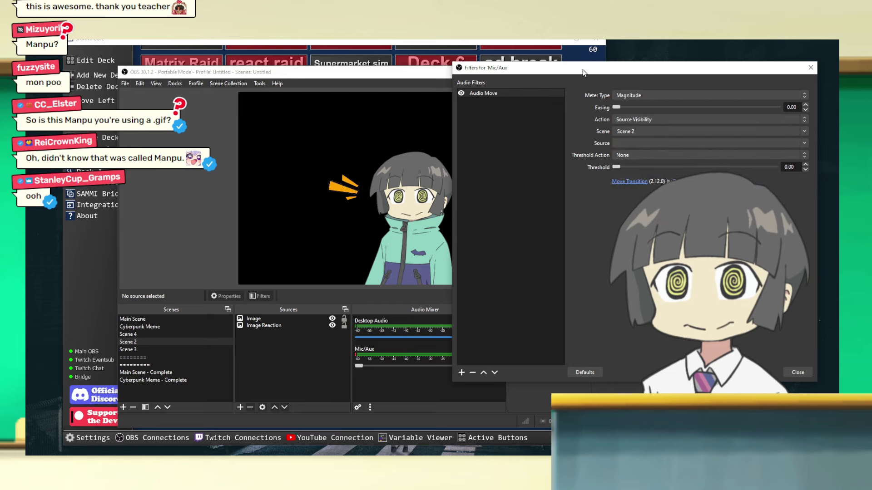
{"action": "left_click_drag", "start_coordinate": [584, 73], "coordinate": [542, 72]}
{"action": "left_click", "coordinate": [761, 142]}
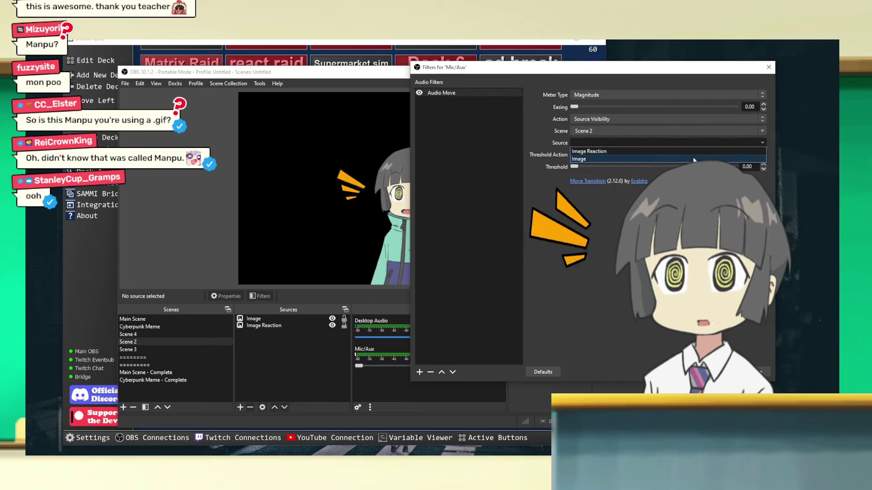
{"action": "left_click", "coordinate": [693, 159]}
{"action": "left_click_drag", "start_coordinate": [650, 67], "coordinate": [689, 66]}
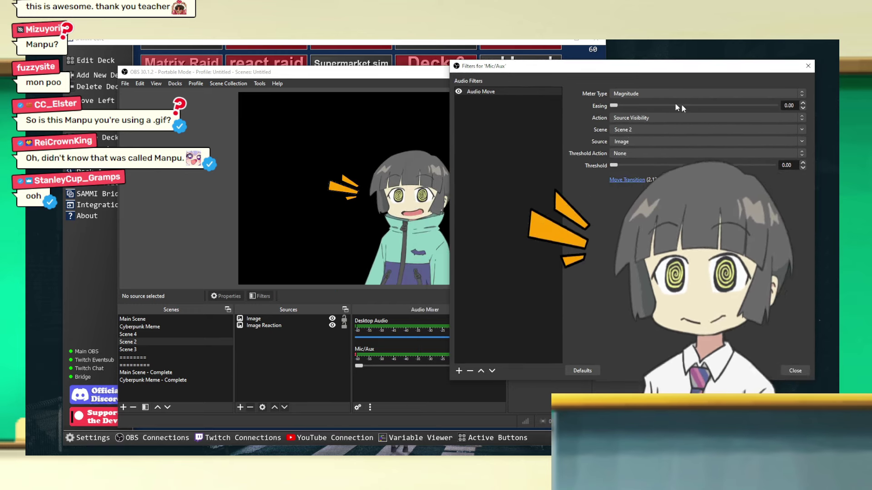
{"action": "left_click_drag", "start_coordinate": [613, 106], "coordinate": [626, 106]}
{"action": "left_click", "coordinate": [619, 94]}
{"action": "left_click", "coordinate": [619, 99]}
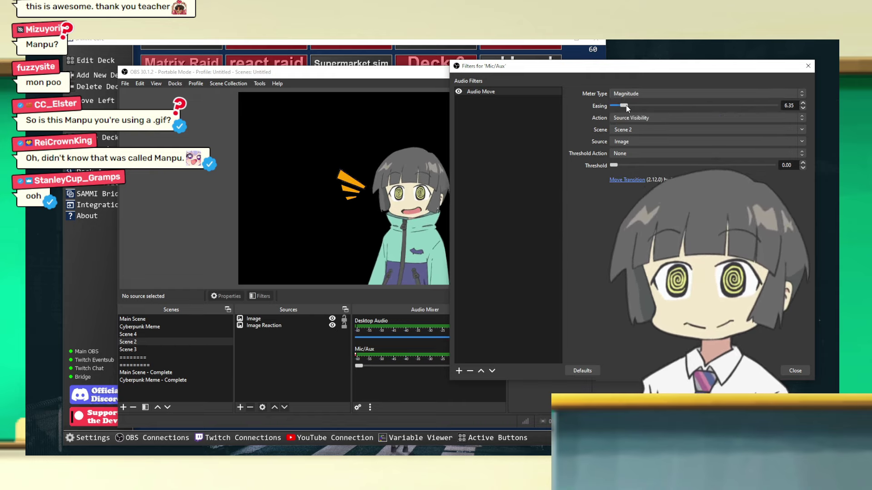
{"action": "left_click", "coordinate": [623, 94]}
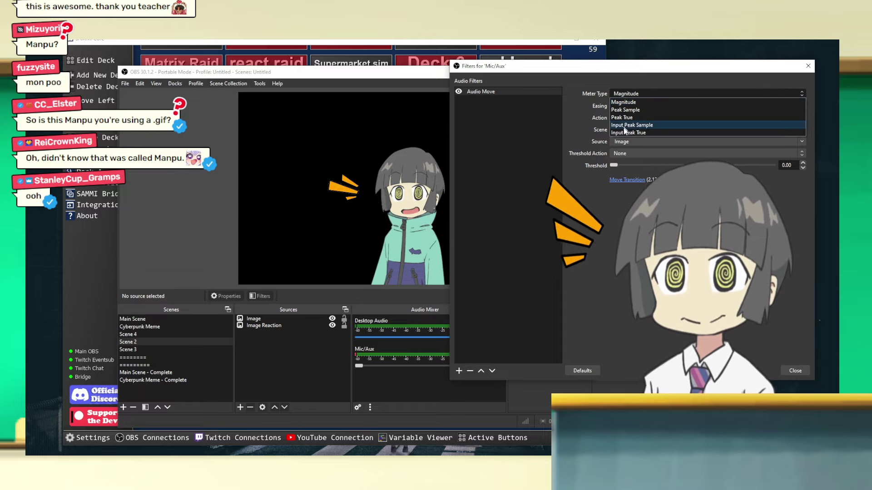
{"action": "left_click", "coordinate": [621, 94]}
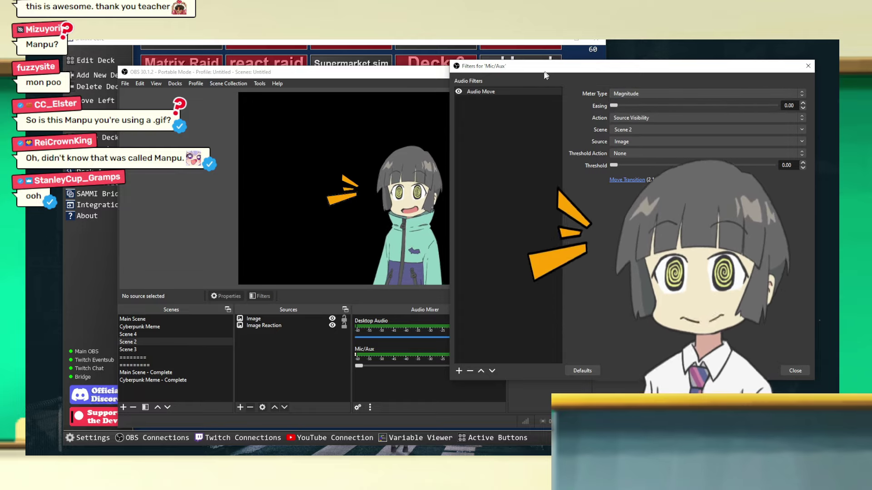
{"action": "mouse_move", "coordinate": [546, 70]}
{"action": "left_mouse_down"}
{"action": "mouse_move", "coordinate": [528, 69]}
{"action": "mouse_move", "coordinate": [559, 75]}
{"action": "mouse_move", "coordinate": [539, 97]}
{"action": "mouse_move", "coordinate": [537, 68]}
{"action": "mouse_move", "coordinate": [554, 61]}
{"action": "left_mouse_up"}
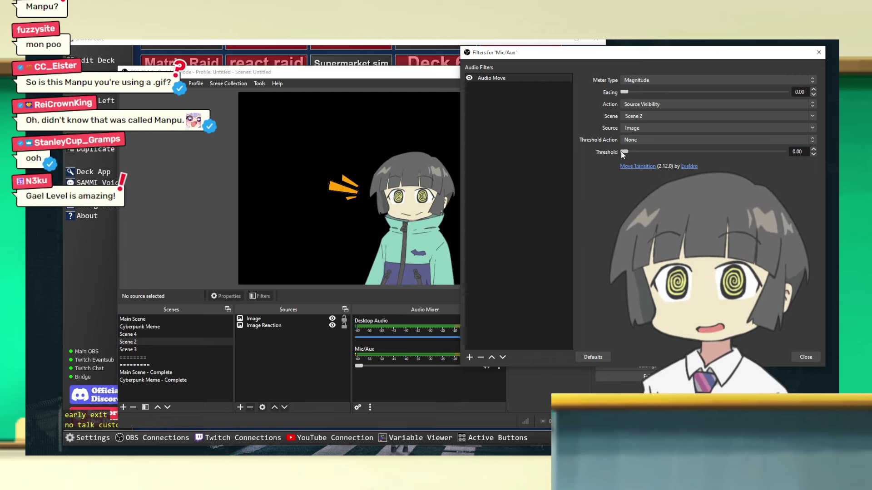
- Set the Audio Move threshold action to Enable Over and Disable Under, with a threshold of 0.81
{"action": "left_click", "coordinate": [636, 141]}
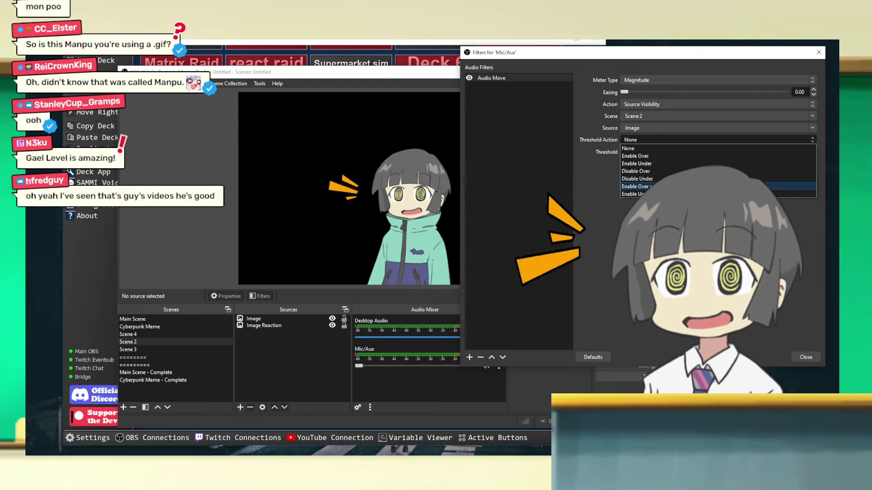
{"action": "left_click", "coordinate": [650, 186]}
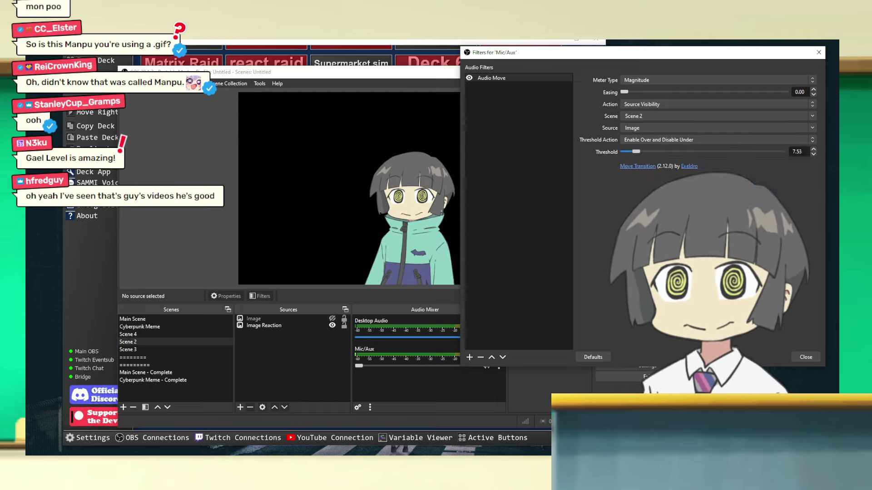
{"action": "left_click_drag", "start_coordinate": [635, 152], "coordinate": [623, 155]}
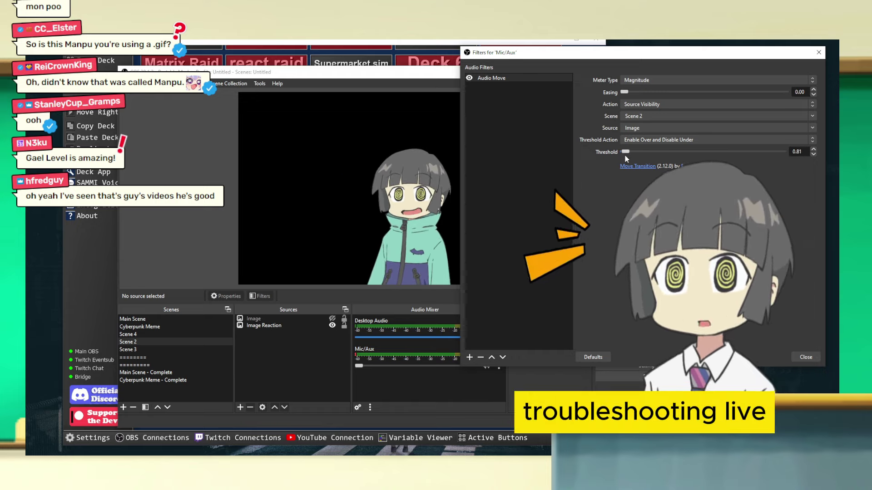
- Switch the Audio Move meter type to Input Peak Sample, keep easing at 0.00 and raise the threshold to 8.06
{"action": "left_click_drag", "start_coordinate": [625, 92], "coordinate": [632, 92]}
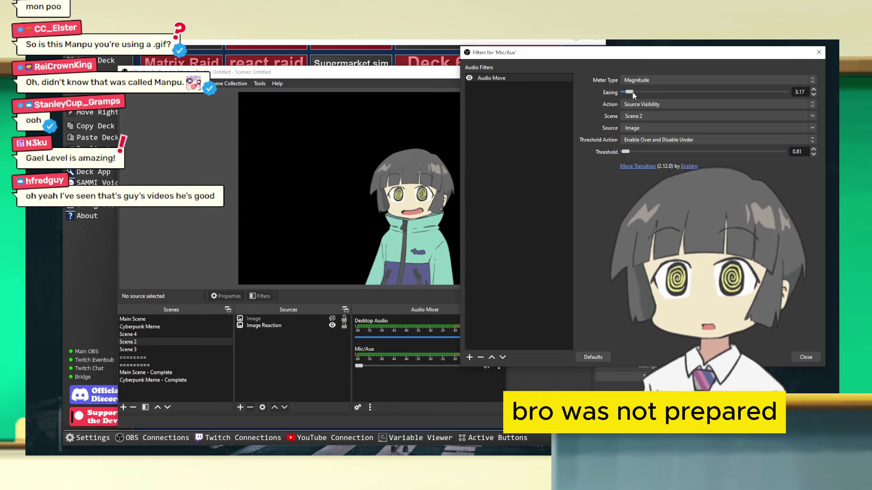
{"action": "left_click", "coordinate": [633, 80]}
{"action": "left_click", "coordinate": [637, 96]}
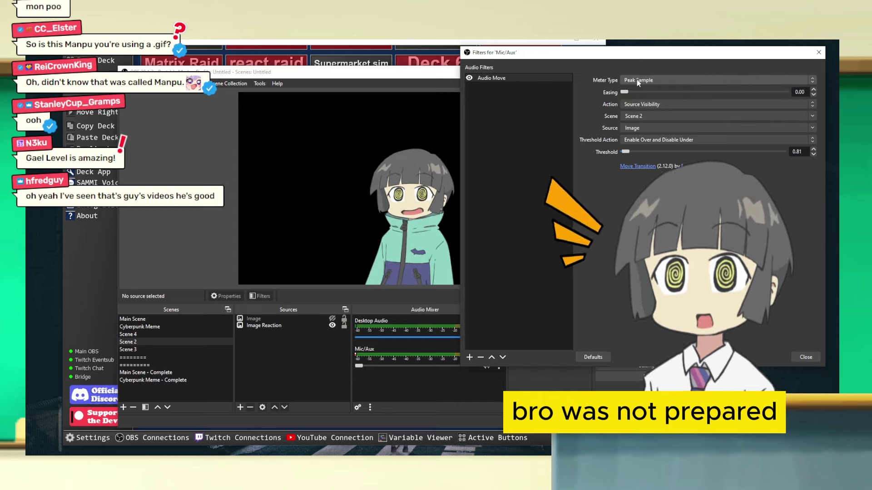
{"action": "left_click", "coordinate": [637, 79]}
{"action": "left_click", "coordinate": [638, 103]}
{"action": "left_click", "coordinate": [639, 80]}
{"action": "left_click", "coordinate": [635, 112]}
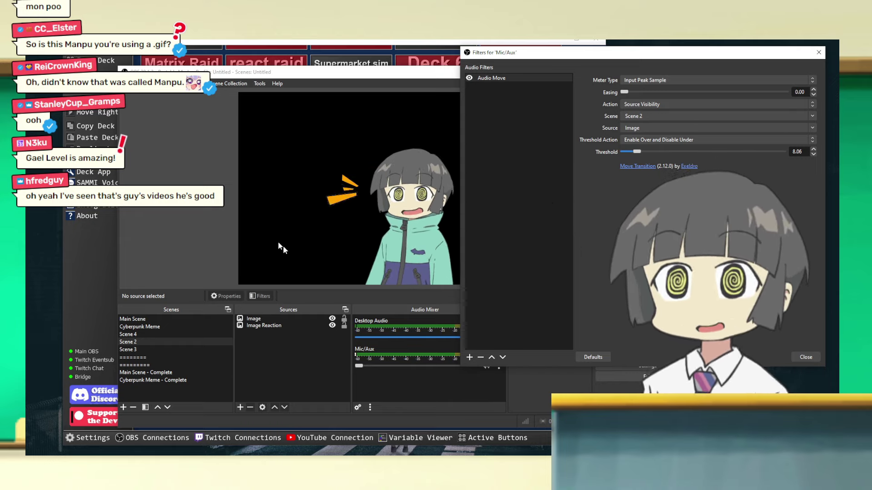
{"action": "left_click_drag", "start_coordinate": [515, 55], "coordinate": [713, 111]}
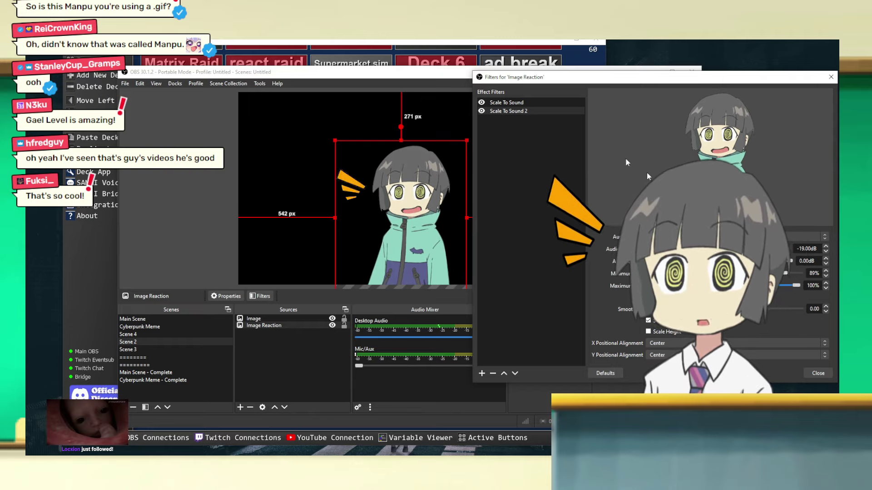
- Set the minimum size of the Image Reaction source's first Scale To Sound filter to 95% and close the filters
{"action": "left_click", "coordinate": [525, 100]}
{"action": "mouse_move", "coordinate": [793, 273]}
{"action": "left_mouse_down"}
{"action": "mouse_move", "coordinate": [766, 273]}
{"action": "mouse_move", "coordinate": [792, 273]}
{"action": "left_mouse_up"}
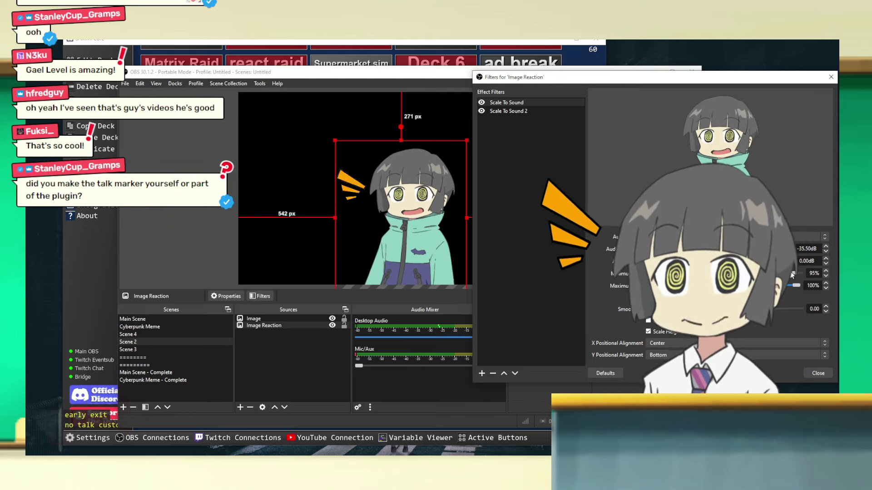
{"action": "left_click", "coordinate": [812, 373]}
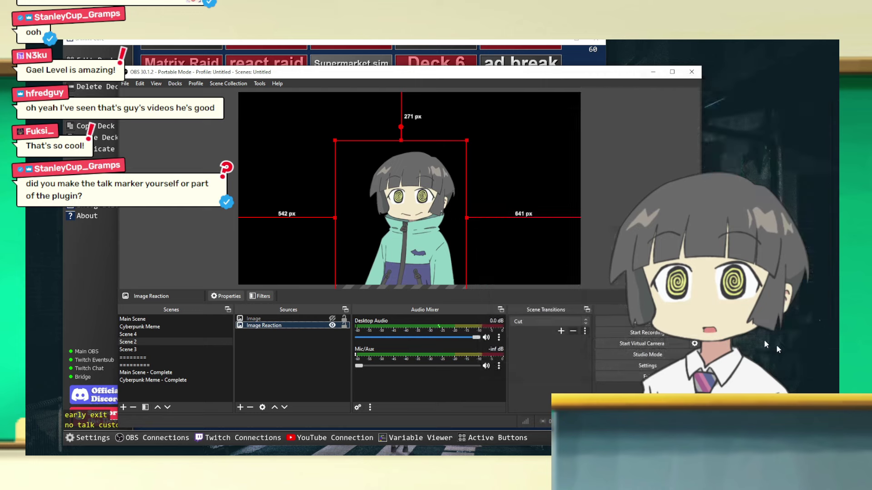
- Group the Image and Image Reaction sources and name the group Model Group
{"action": "left_click", "coordinate": [286, 320], "text": "ctrl"}
{"action": "right_click", "coordinate": [286, 321]}
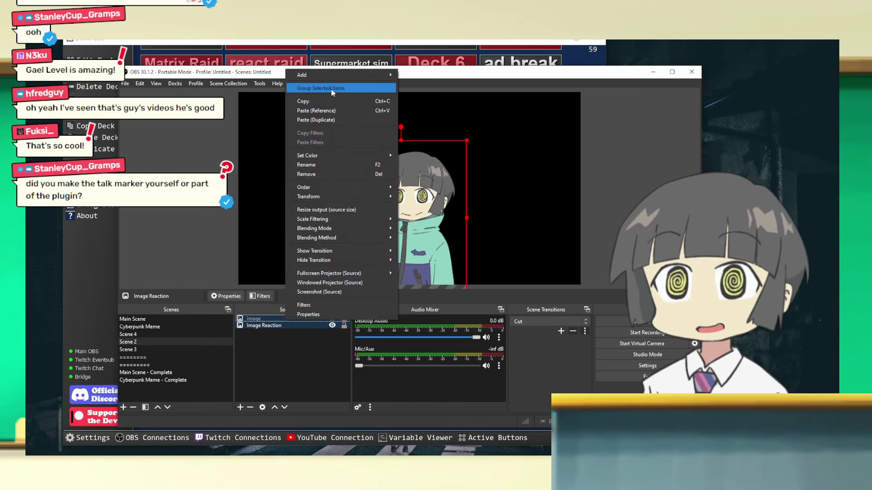
{"action": "left_click", "coordinate": [273, 335]}
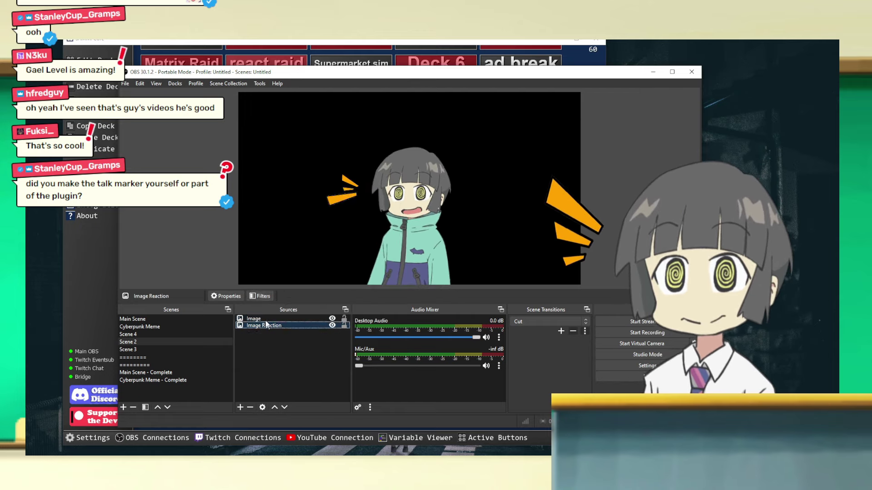
{"action": "left_click_drag", "start_coordinate": [271, 332], "coordinate": [255, 320]}
{"action": "right_click", "coordinate": [255, 320]}
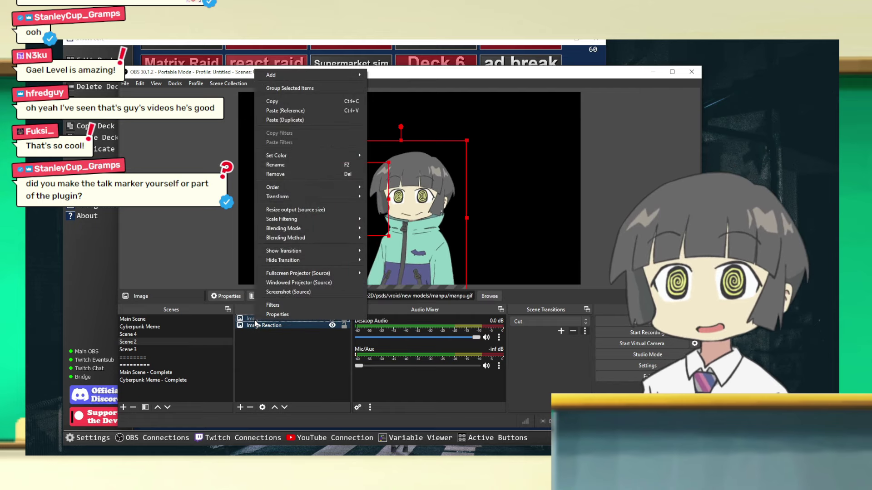
{"action": "left_click", "coordinate": [315, 88]}
{"action": "right_click", "coordinate": [261, 318]}
{"action": "left_click", "coordinate": [288, 163]}
{"action": "type", "text": "Model Group"}
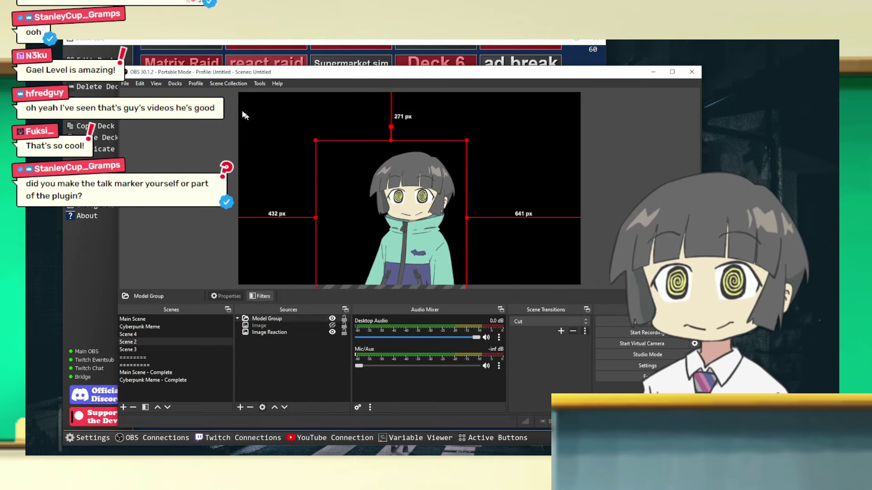
- Review the Scale To Sound filter settings on the grouped Image Reaction source
{"action": "right_click", "coordinate": [280, 332]}
{"action": "left_click", "coordinate": [308, 320]}
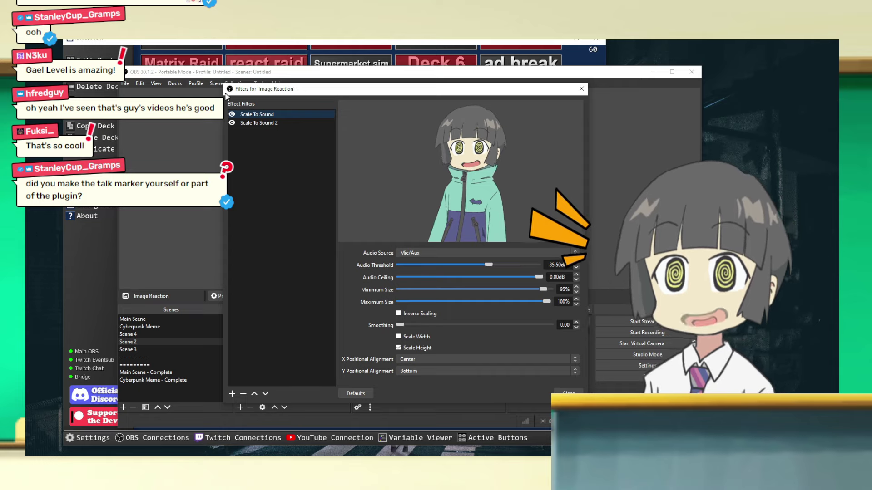
{"action": "left_click_drag", "start_coordinate": [253, 90], "coordinate": [290, 91]}
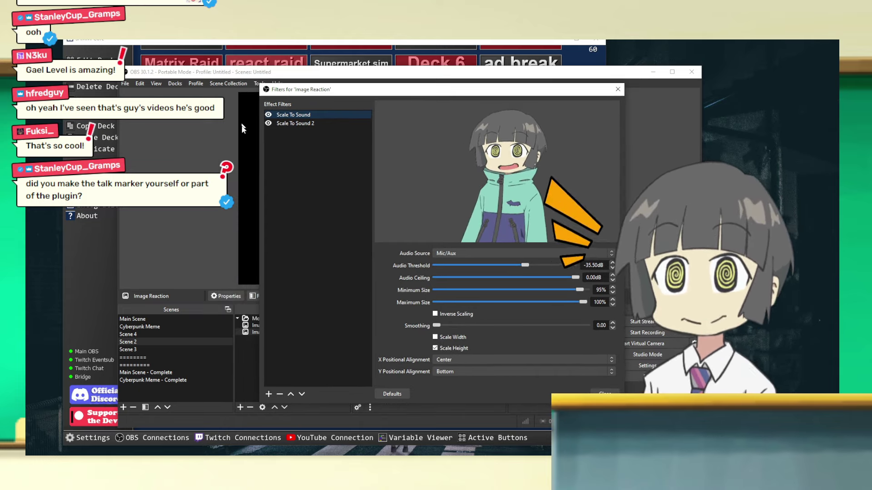
{"action": "left_click", "coordinate": [604, 394]}
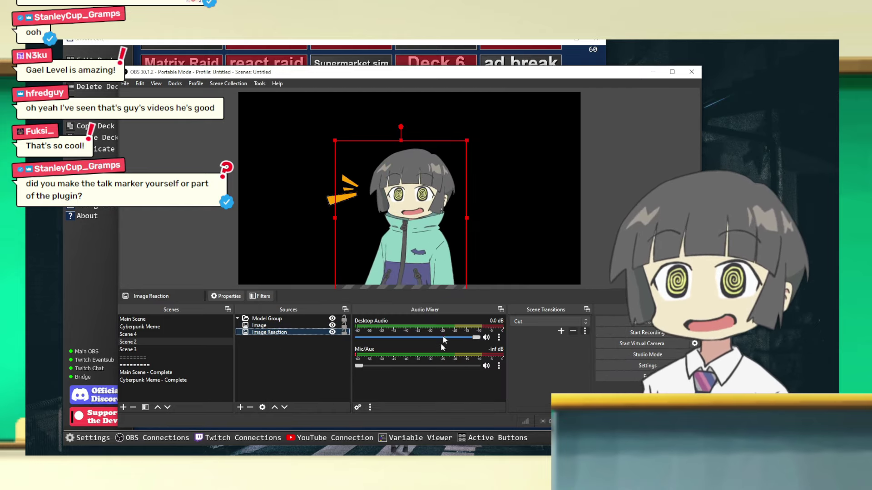
- Copy all filters from the Image Reaction source and paste them onto Model Group
{"action": "left_click", "coordinate": [271, 350]}
{"action": "left_click", "coordinate": [270, 333]}
{"action": "right_click", "coordinate": [271, 332]}
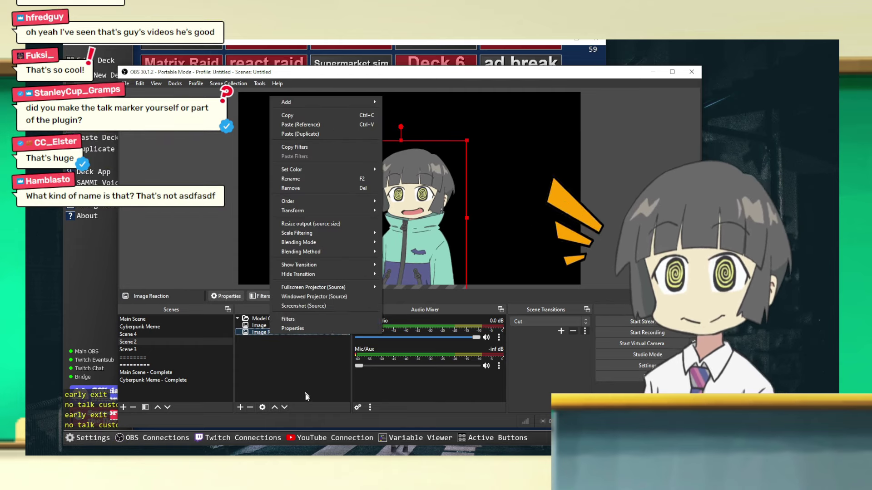
{"action": "left_click", "coordinate": [302, 385]}
{"action": "right_click", "coordinate": [283, 333]}
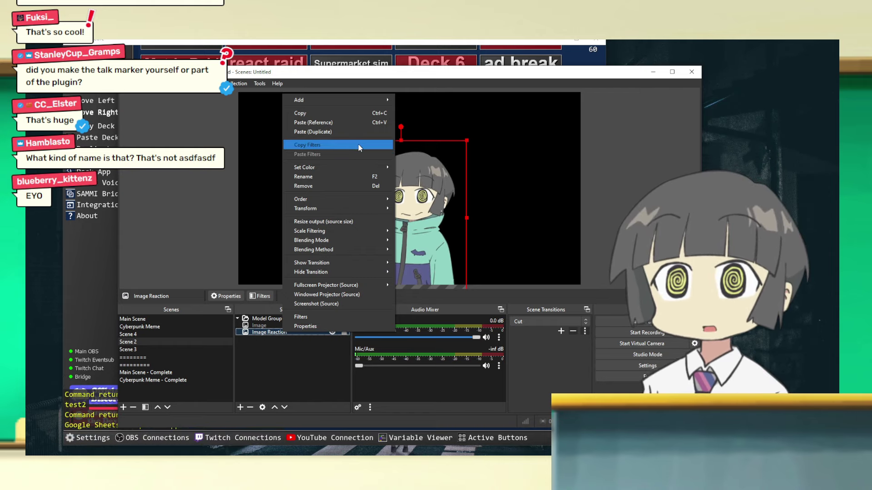
{"action": "left_click", "coordinate": [358, 144]}
{"action": "left_click", "coordinate": [282, 321]}
{"action": "right_click", "coordinate": [281, 320]}
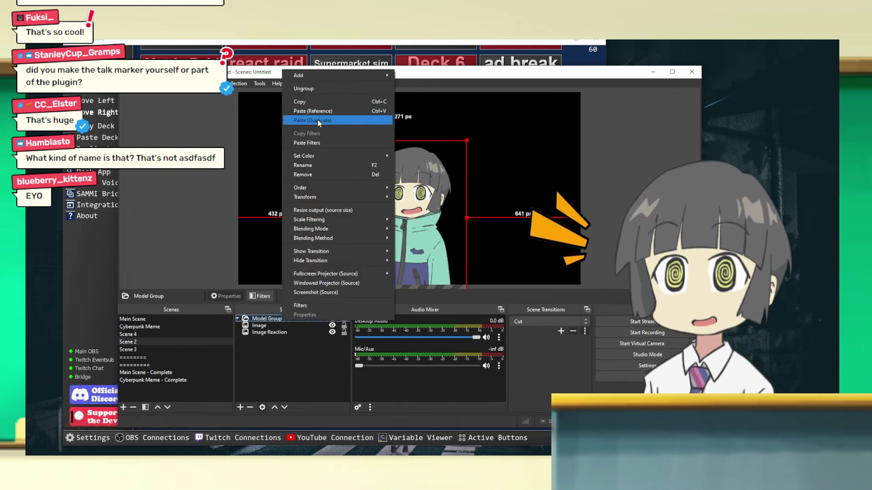
{"action": "left_click", "coordinate": [311, 144]}
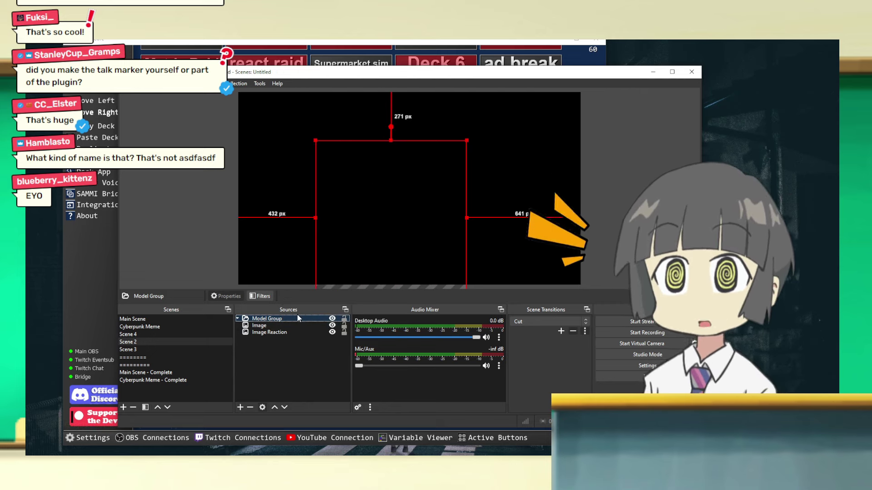
- Review the settings of both Scale To Sound filters on Model Group and close the filters
{"action": "right_click", "coordinate": [296, 317]}
{"action": "left_click", "coordinate": [286, 333]}
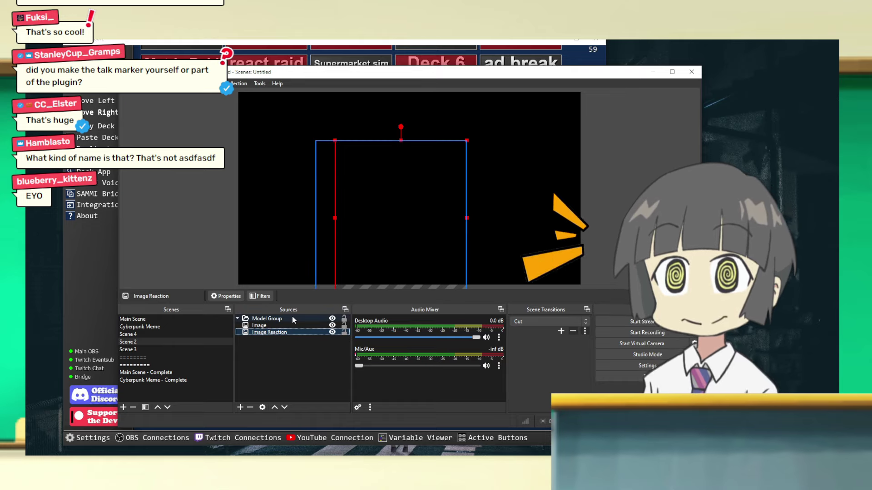
{"action": "right_click", "coordinate": [292, 316]}
{"action": "left_click", "coordinate": [306, 299]}
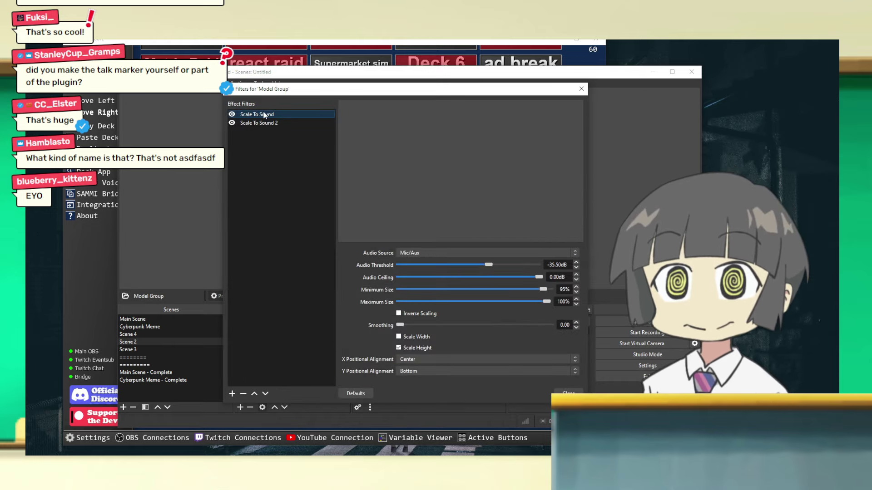
{"action": "left_click", "coordinate": [488, 266]}
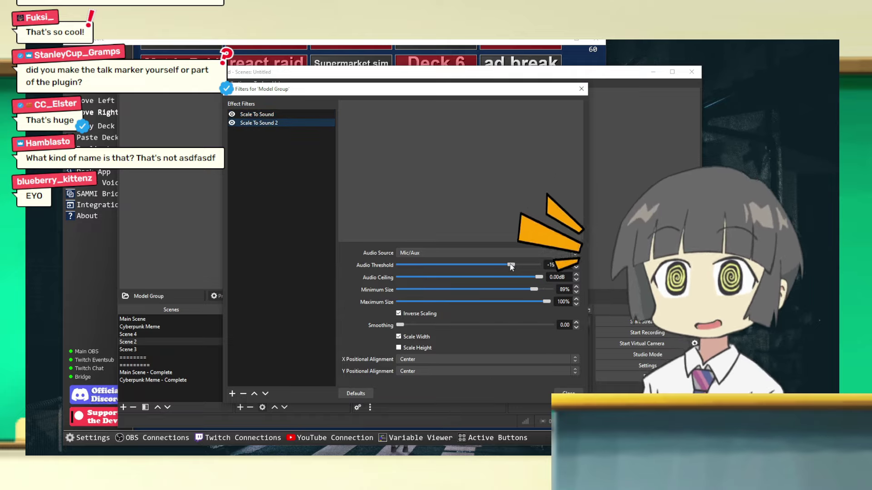
{"action": "left_click", "coordinate": [567, 391]}
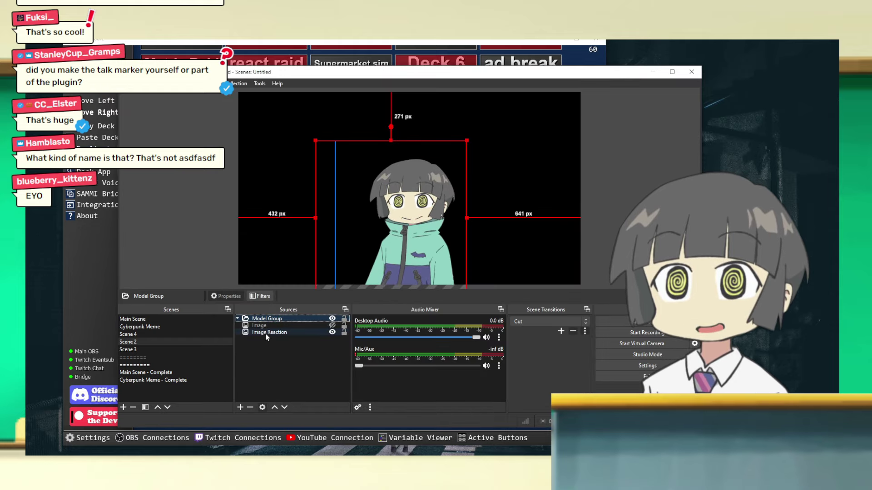
- Remove both Scale To Sound filters from the Image Reaction source and close its filters
{"action": "left_click", "coordinate": [266, 334]}
{"action": "right_click", "coordinate": [266, 333]}
{"action": "left_click", "coordinate": [268, 263]}
{"action": "left_click", "coordinate": [231, 114]}
{"action": "left_click", "coordinate": [229, 123]}
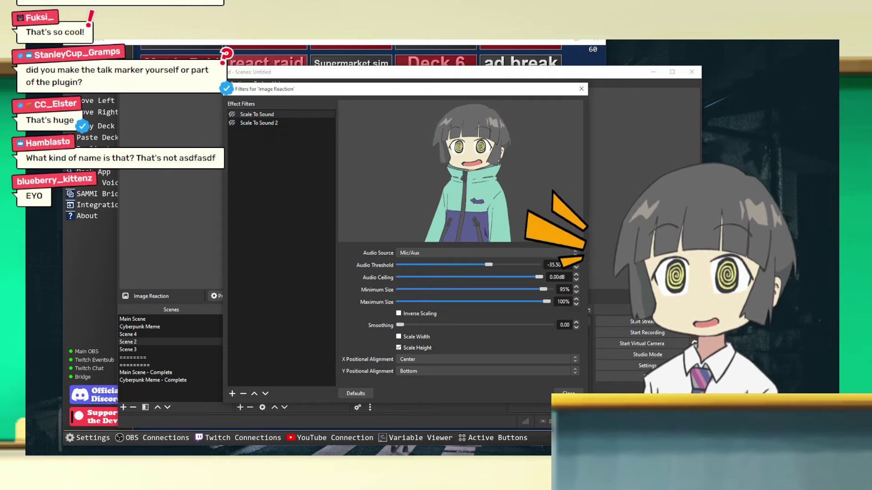
{"action": "left_click", "coordinate": [243, 393]}
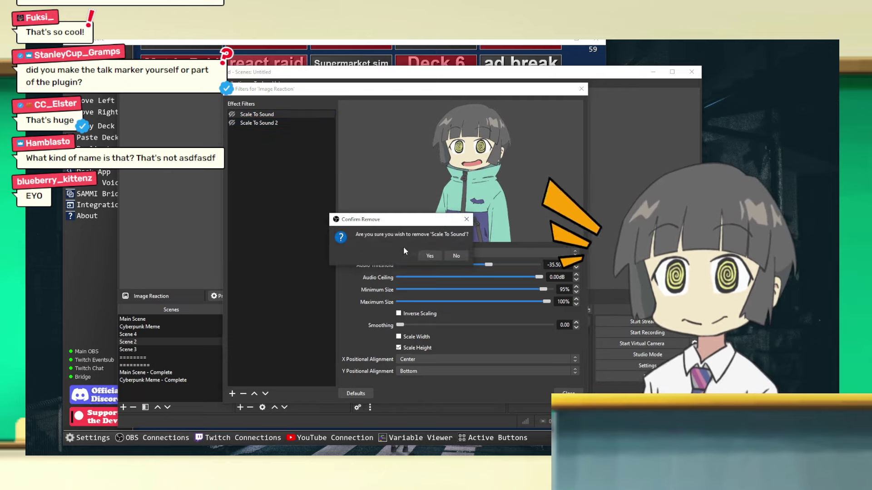
{"action": "left_click", "coordinate": [428, 256]}
{"action": "key", "text": "Delete"}
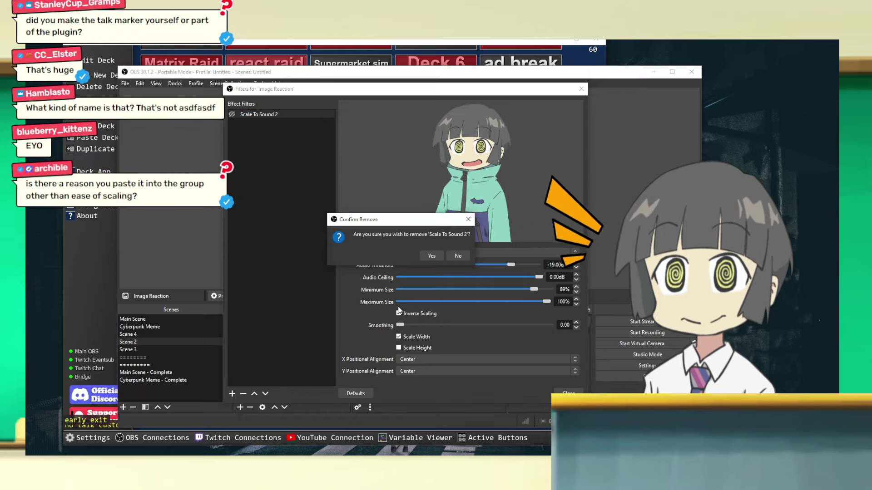
{"action": "left_click", "coordinate": [430, 257]}
{"action": "left_click", "coordinate": [568, 393]}
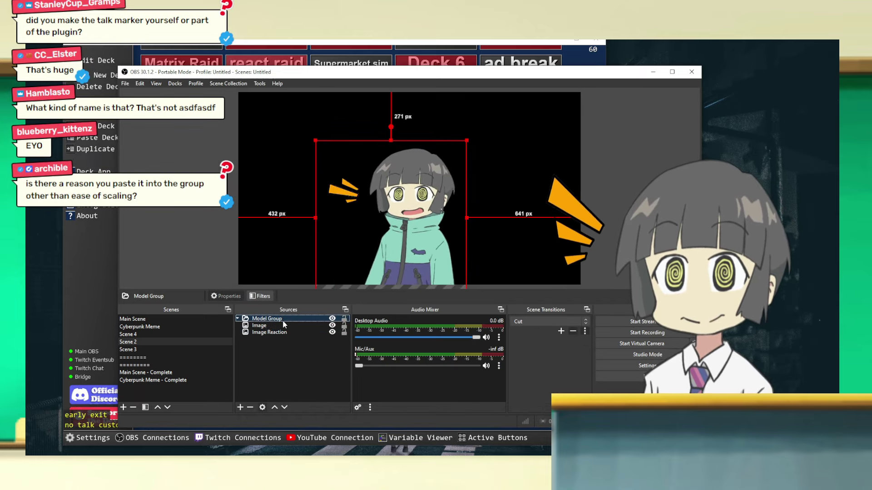
{"action": "right_click", "coordinate": [282, 320]}
{"action": "left_click", "coordinate": [301, 307]}
{"action": "key", "text": "Escape"}
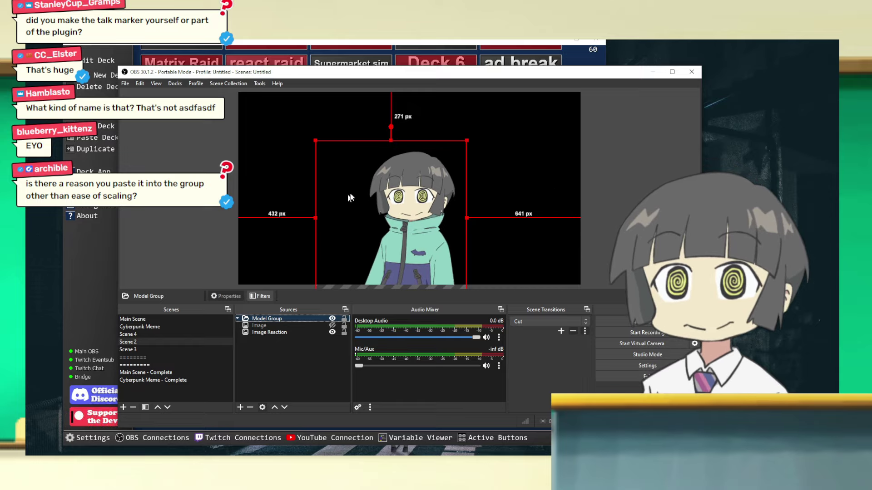
- Set the minimum size of Model Group's first Scale To Sound filter to 94% and close the filters
{"action": "right_click", "coordinate": [287, 319]}
{"action": "left_click", "coordinate": [293, 222]}
{"action": "left_click_drag", "start_coordinate": [265, 93], "coordinate": [512, 70]}
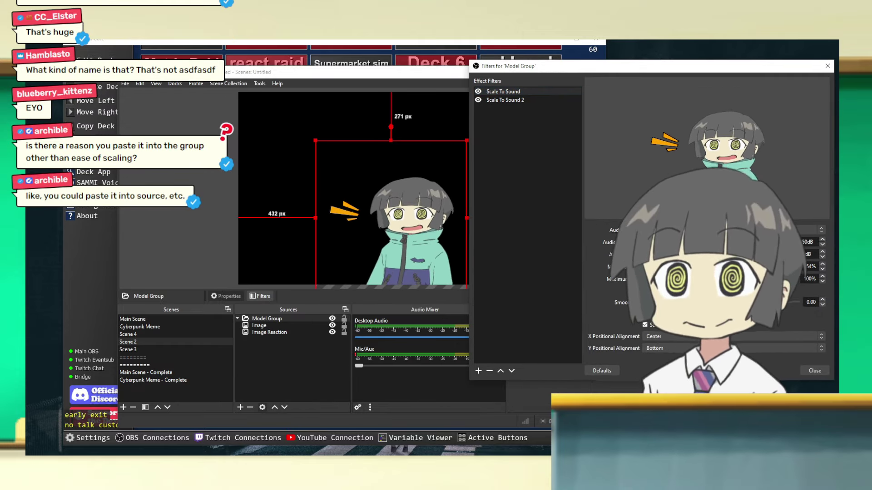
{"action": "left_click_drag", "start_coordinate": [727, 266], "coordinate": [779, 267]}
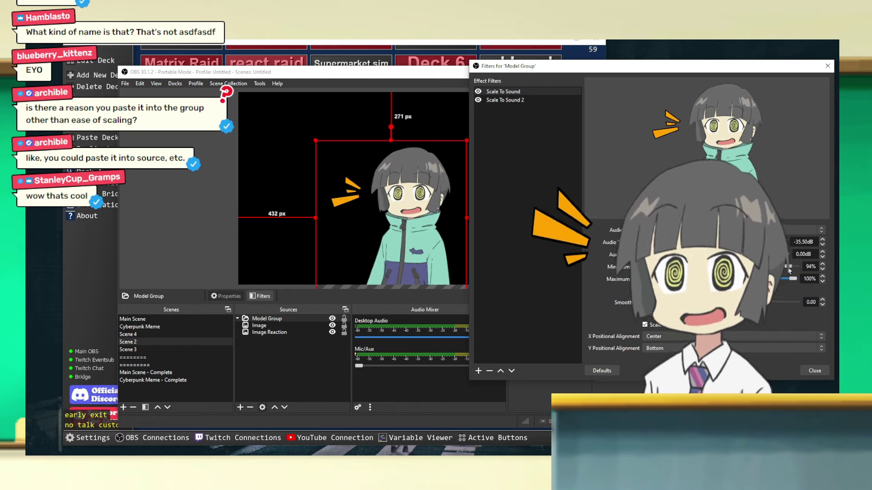
{"action": "left_click", "coordinate": [814, 371]}
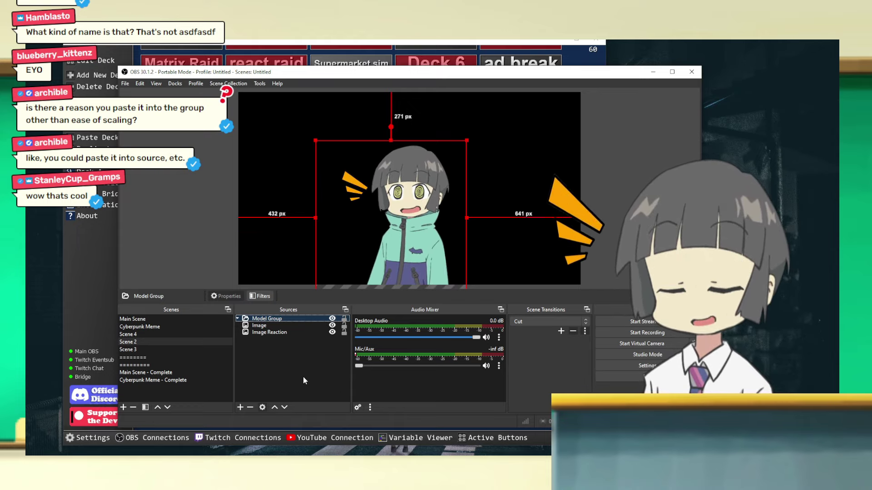
- Hide the Image Reaction source and add a new color source with the default color #d1d1d1
{"action": "left_click", "coordinate": [331, 332]}
{"action": "right_click", "coordinate": [274, 350]}
{"action": "right_click", "coordinate": [290, 355]}
{"action": "mouse_move", "coordinate": [301, 360]}
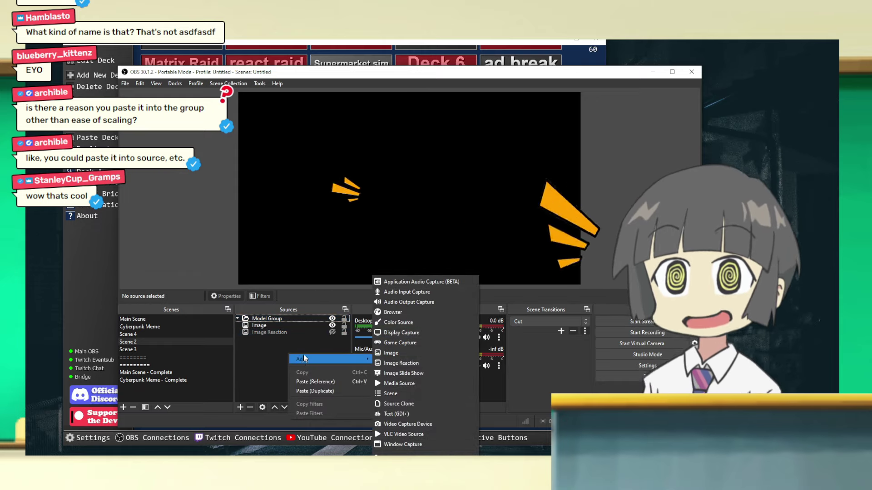
{"action": "left_click", "coordinate": [447, 322]}
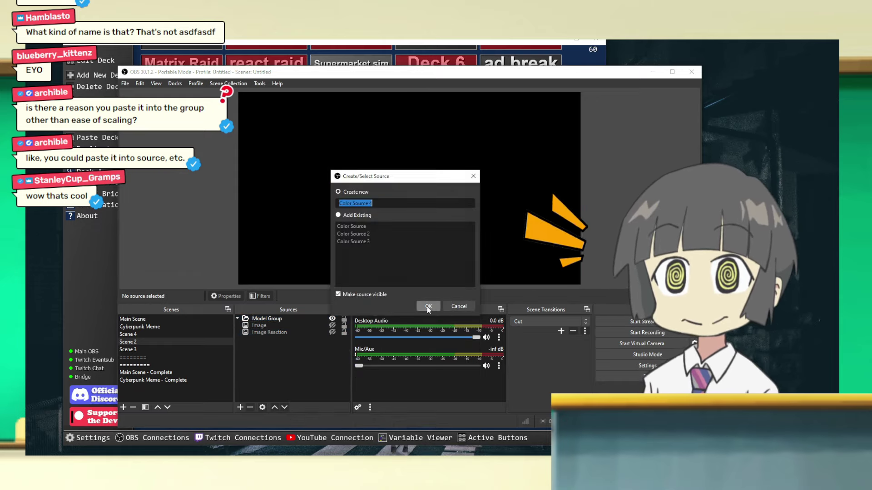
{"action": "left_click", "coordinate": [427, 307]}
{"action": "left_click", "coordinate": [506, 363]}
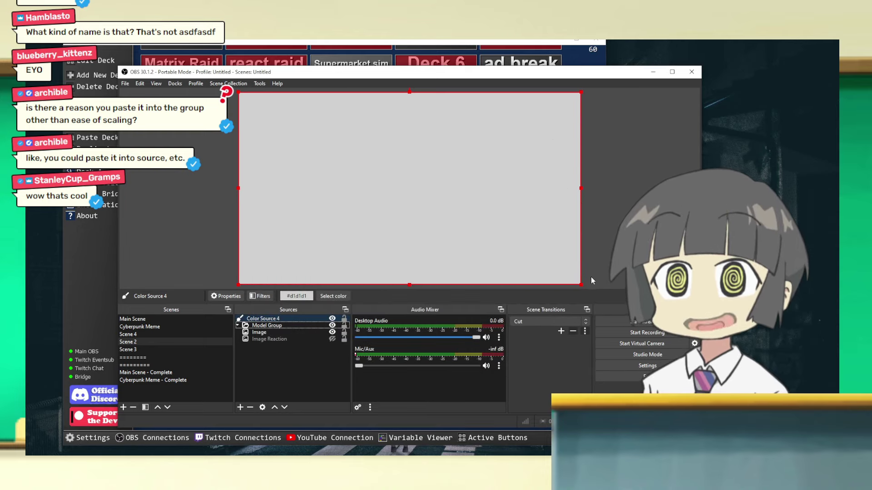
- Shrink the color source to a square of about 400 px and center it horizontally, about 109 px above the canvas bottom
{"action": "left_click_drag", "start_coordinate": [581, 285], "coordinate": [377, 202]}
{"action": "left_click_drag", "start_coordinate": [376, 135], "coordinate": [350, 134]}
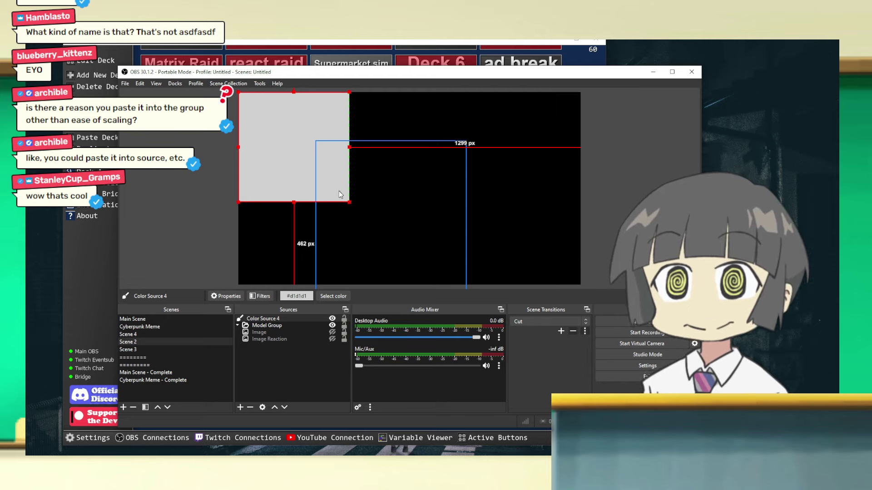
{"action": "left_click_drag", "start_coordinate": [349, 204], "coordinate": [306, 162]}
{"action": "left_click_drag", "start_coordinate": [272, 133], "coordinate": [410, 237]}
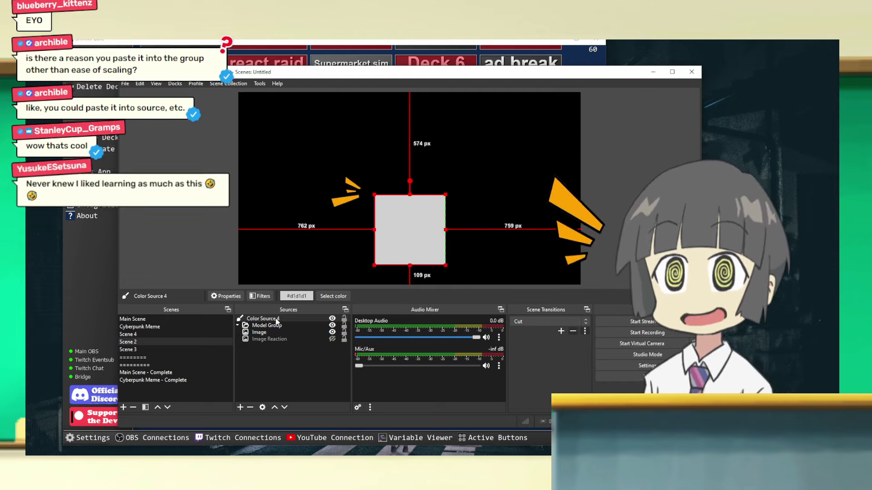
- Move the color source into Model Group, between Image and Image Reaction
{"action": "left_click", "coordinate": [276, 327], "text": "ctrl"}
{"action": "left_click_drag", "start_coordinate": [278, 329], "coordinate": [278, 333]}
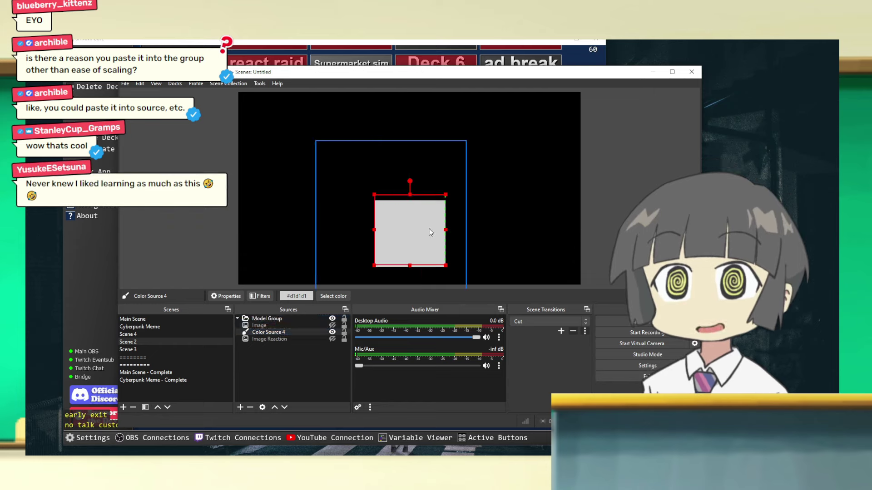
{"action": "left_click", "coordinate": [293, 363]}
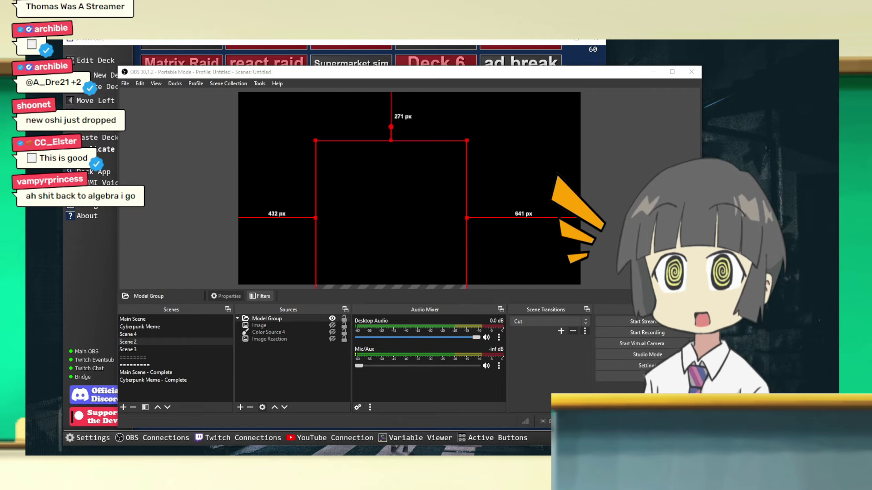
- Add BenFranklinDuplessis.jpg to Model Group and move the color source out of the group to the bottom of the source list
{"action": "left_click_drag", "start_coordinate": [285, 378], "coordinate": [285, 378]}
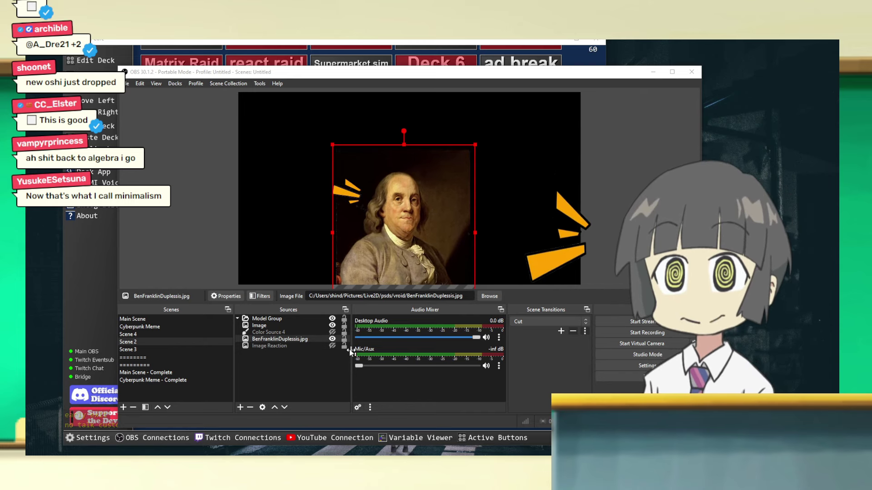
{"action": "left_click_drag", "start_coordinate": [279, 332], "coordinate": [282, 348]}
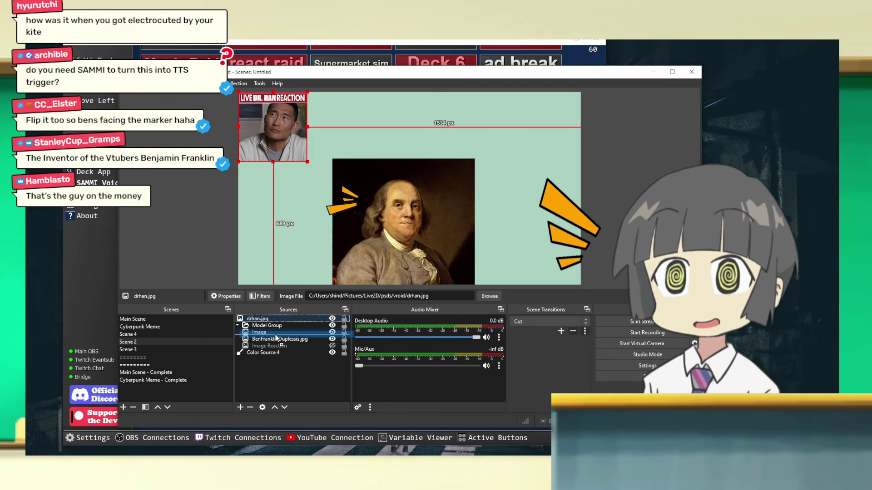
{"action": "left_click_drag", "start_coordinate": [277, 338], "coordinate": [276, 338]}
{"action": "left_click", "coordinate": [332, 338]}
{"action": "left_click", "coordinate": [331, 325]}
{"action": "left_click_drag", "start_coordinate": [269, 145], "coordinate": [388, 245]}
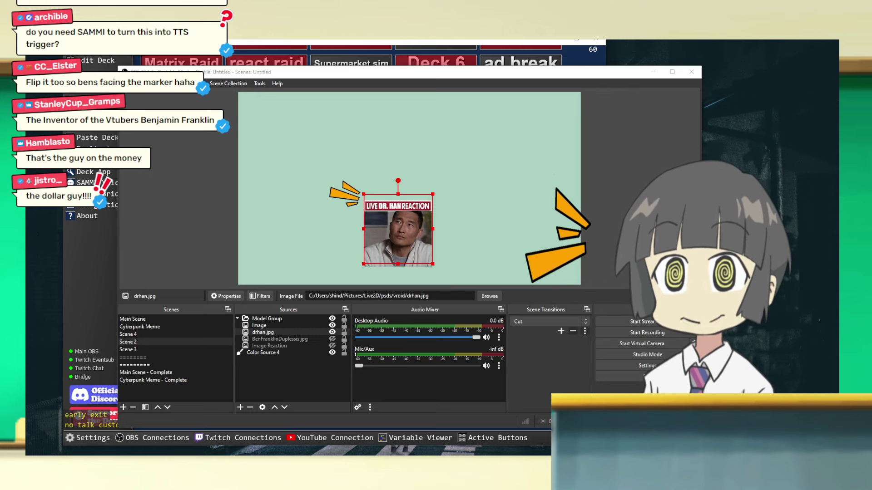
- Add the Freedom-of-Speech Rockwell painting to Model Group below Image and move it to the lower middle of the canvas
{"action": "left_click_drag", "start_coordinate": [111, 341], "coordinate": [292, 332]}
{"action": "left_click_drag", "start_coordinate": [315, 213], "coordinate": [348, 257]}
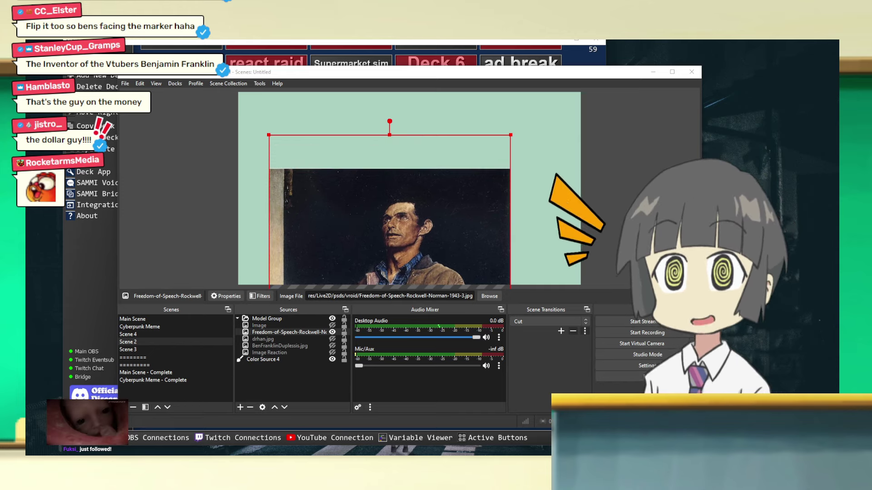
- Add a window capture of the Chrome Twitch window, move it into Model Group below Image, and reposition it on the canvas
{"action": "right_click", "coordinate": [282, 380]}
{"action": "key", "text": "Escape"}
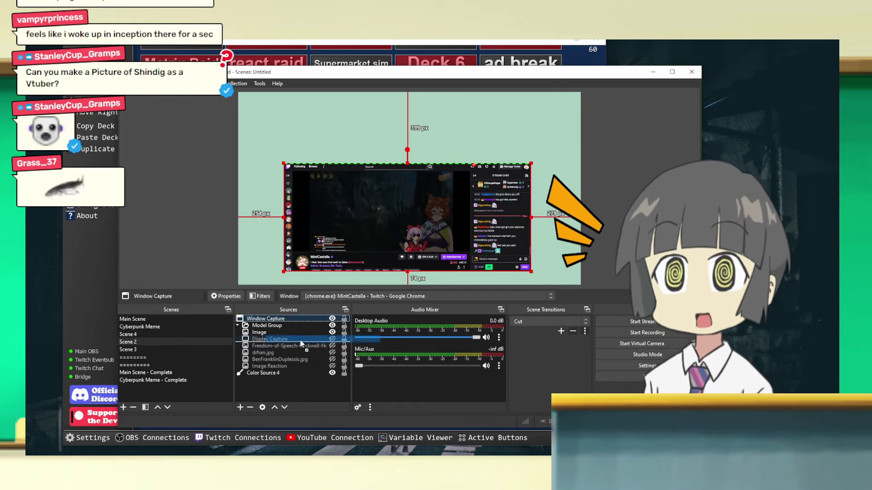
{"action": "left_click_drag", "start_coordinate": [302, 340], "coordinate": [303, 339]}
{"action": "left_click_drag", "start_coordinate": [396, 246], "coordinate": [358, 219]}
{"action": "left_click", "coordinate": [267, 318]}
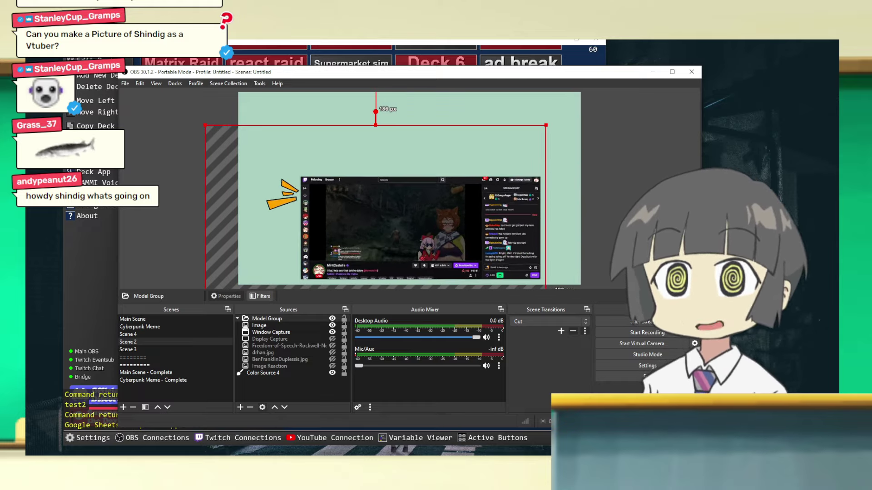